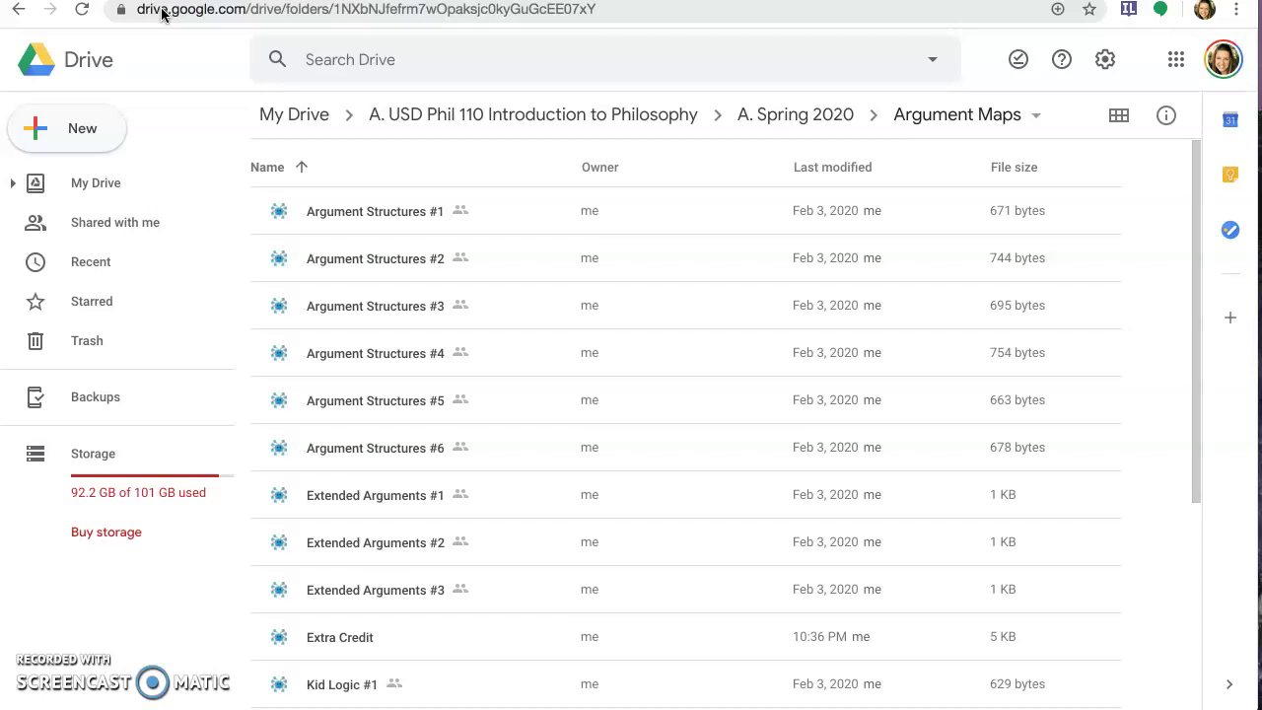
Create a new MindMup 2.0 for Google Drive map in the Argument Maps folder
left_click(69, 128)
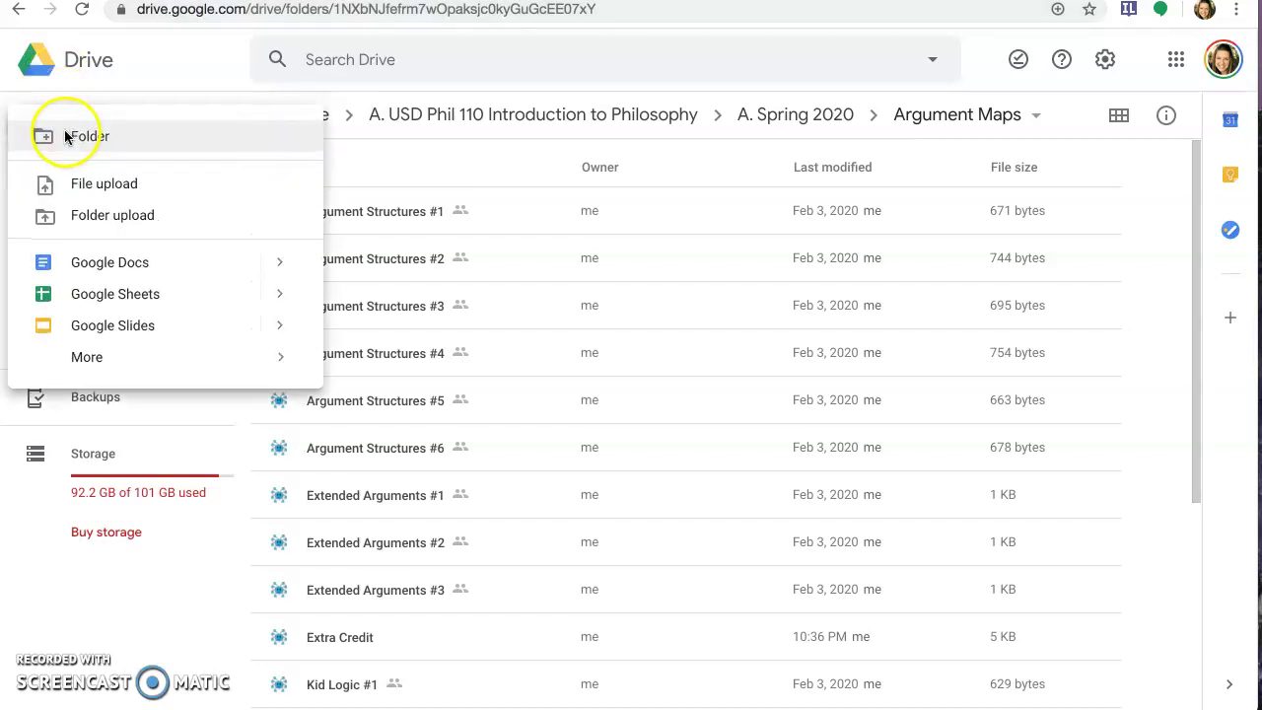
mouse_move(158, 357)
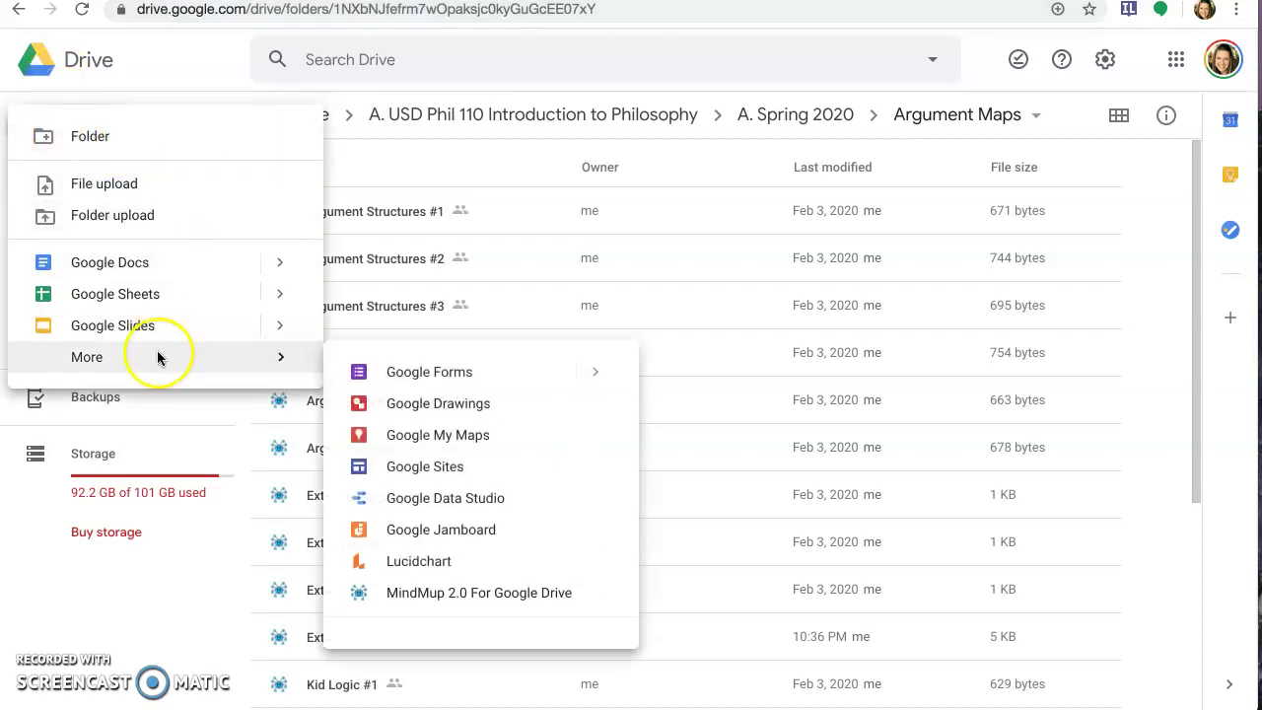
left_click(437, 598)
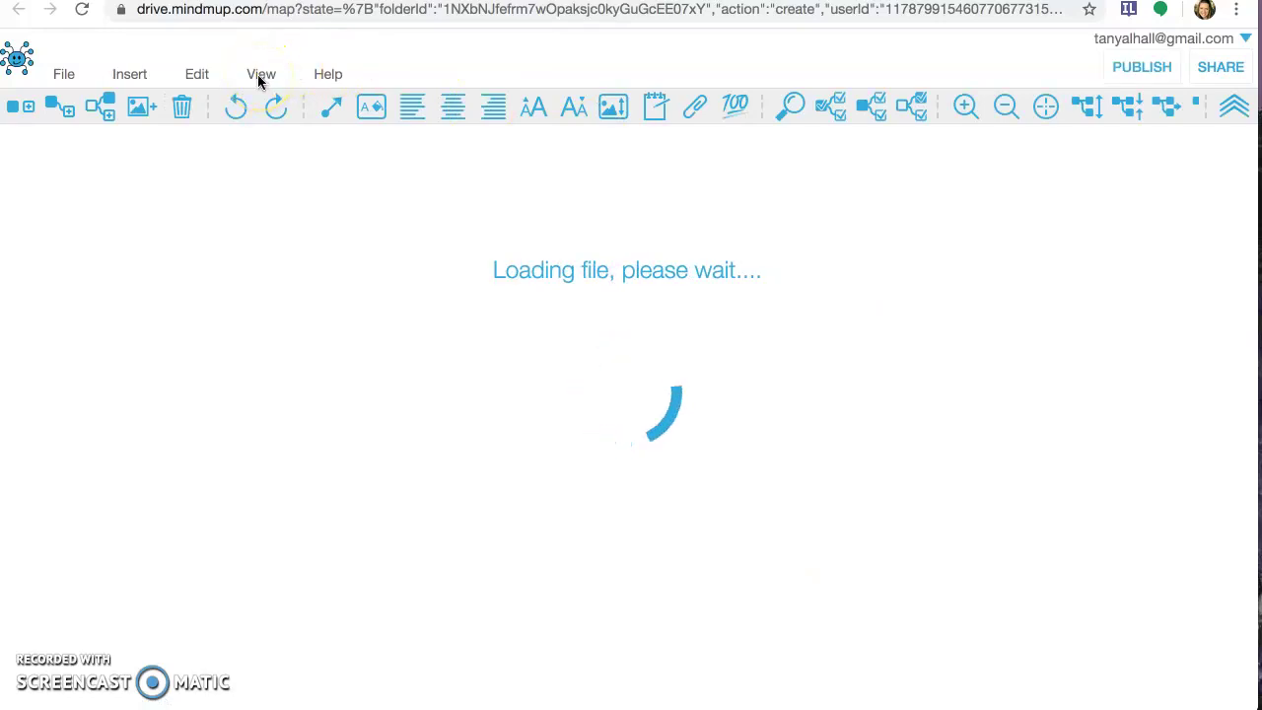
Turn the new map into an argument visualization from the View menu
left_click(260, 75)
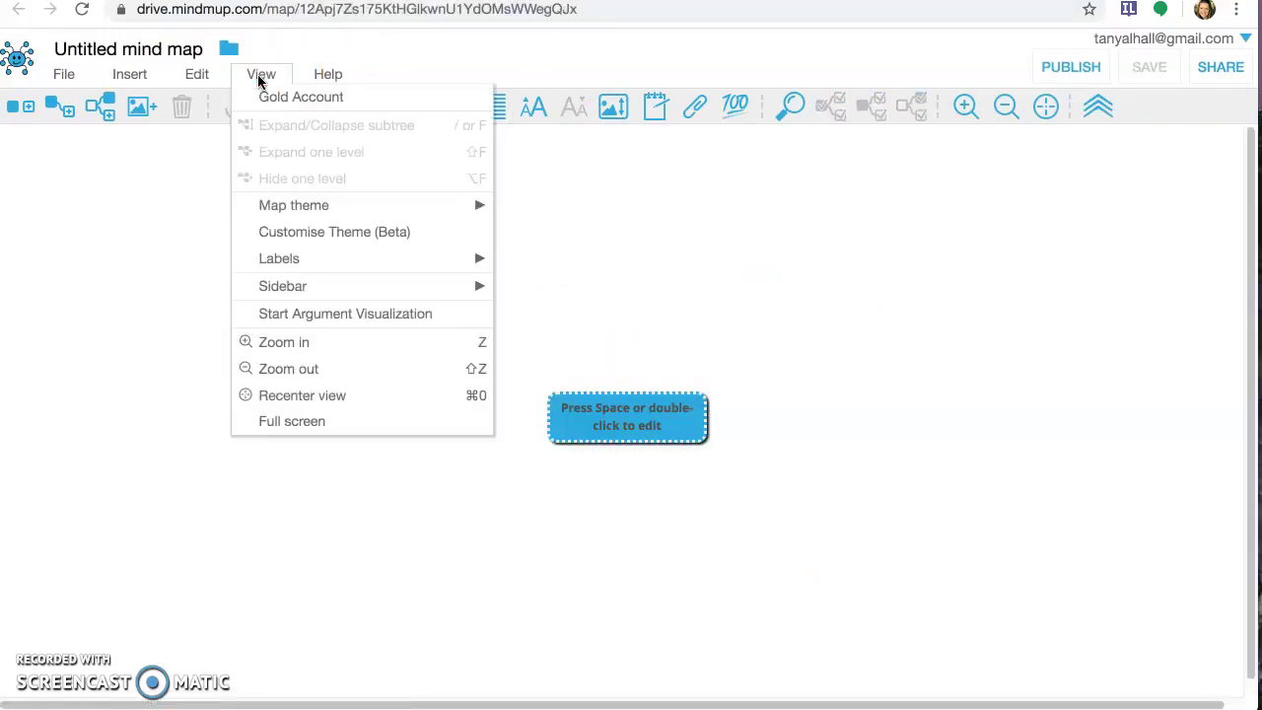
left_click(290, 278)
left_click(295, 313)
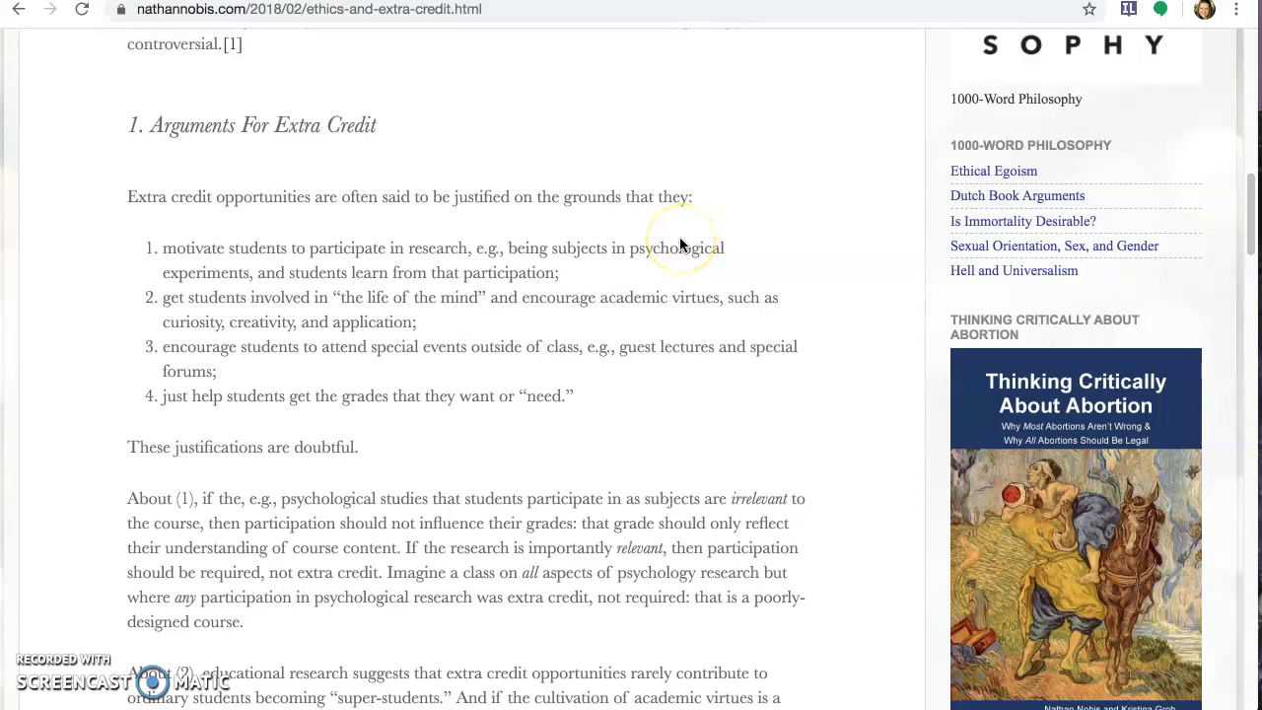
Highlight the 'Arguments For Extra Credit' heading and the paragraph answering point (1)
scroll(678, 239, "up", 2)
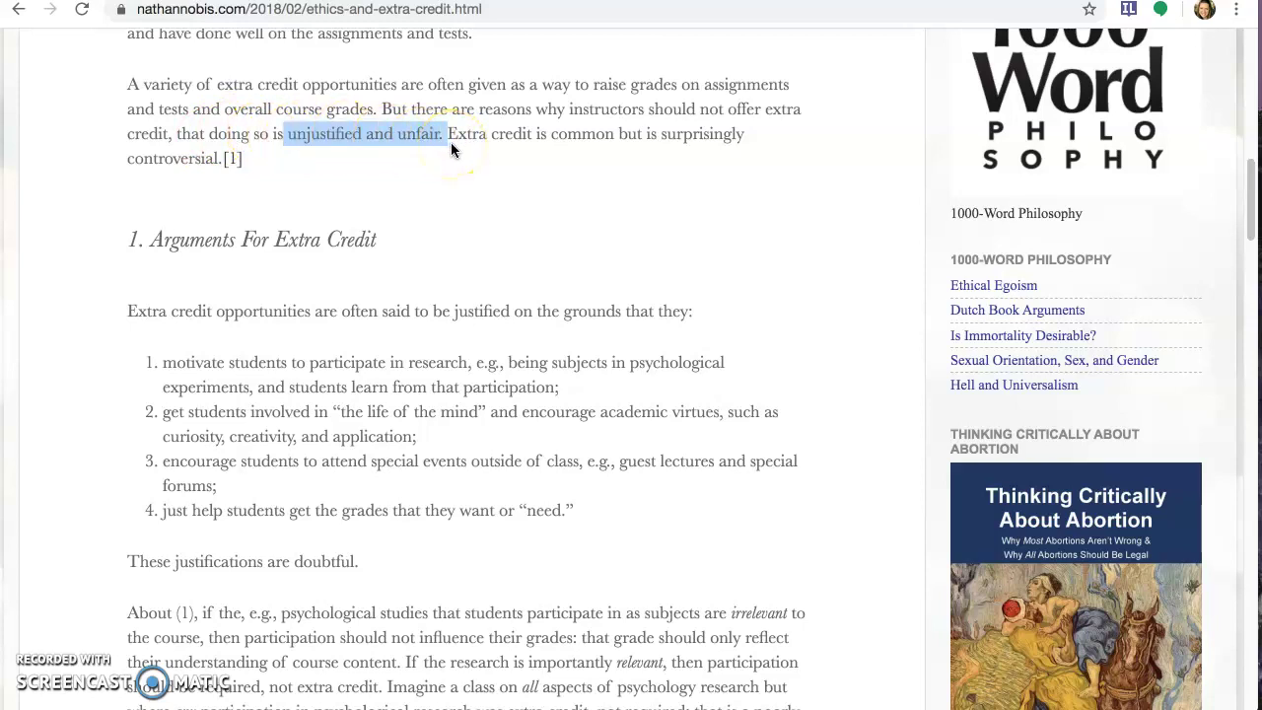
left_click(410, 232)
left_click_drag(378, 244, 228, 243)
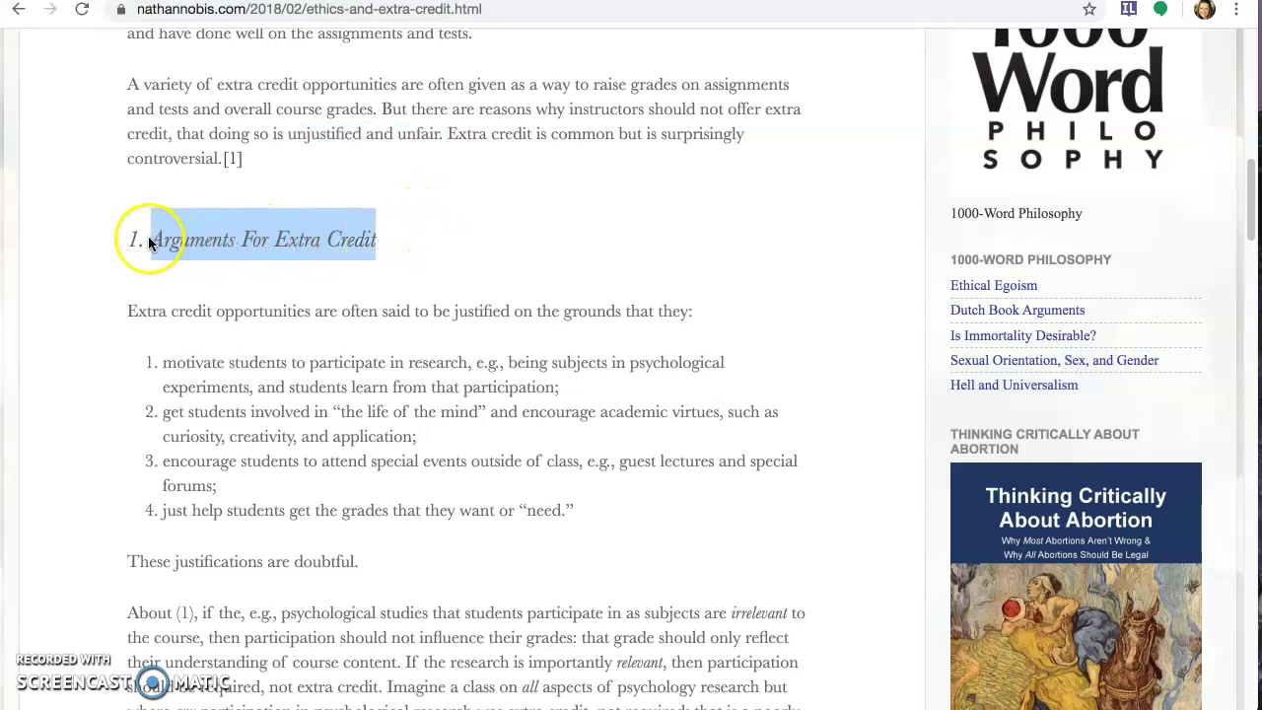
scroll(152, 245, "down", 3)
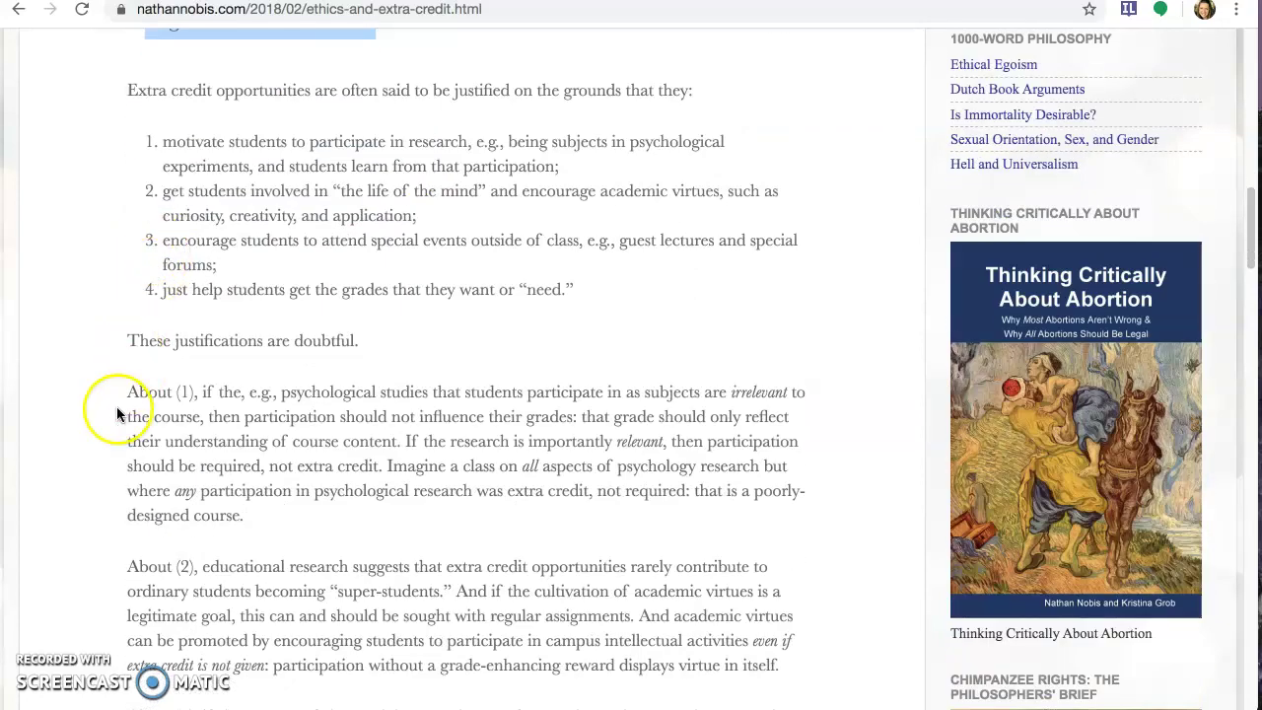
left_click_drag(117, 394, 284, 534)
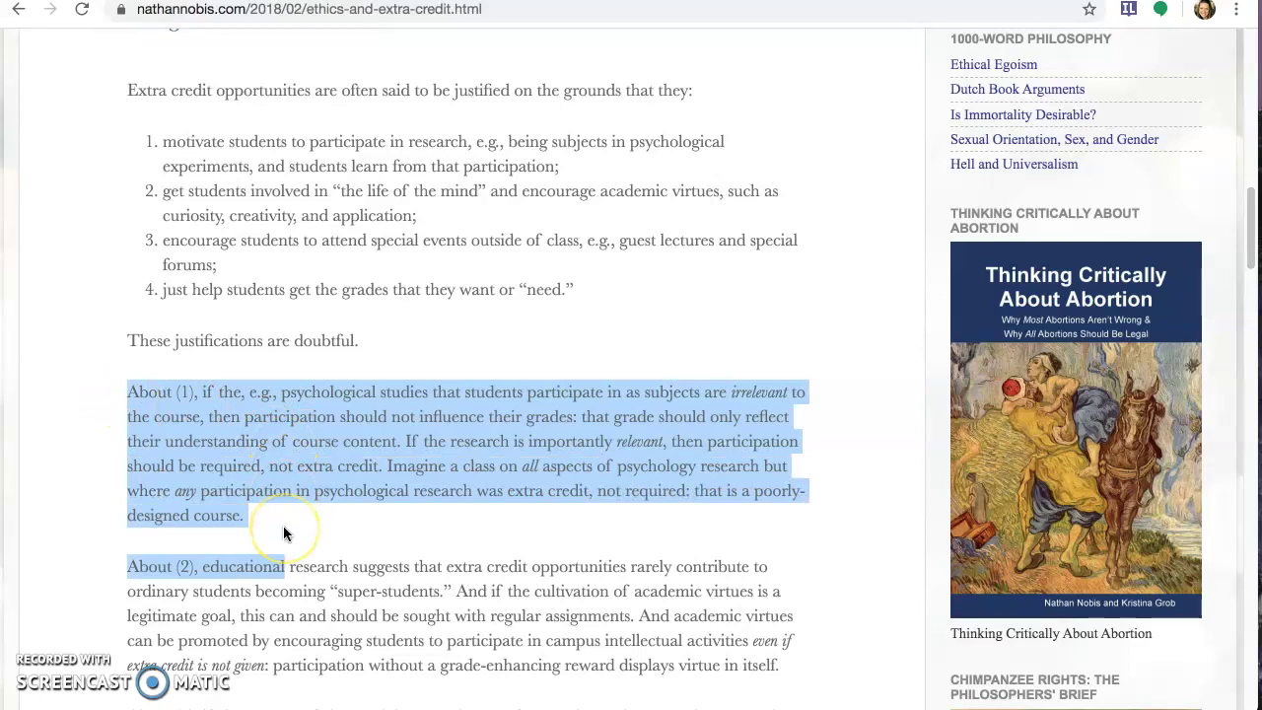
scroll(283, 534, "down", 5)
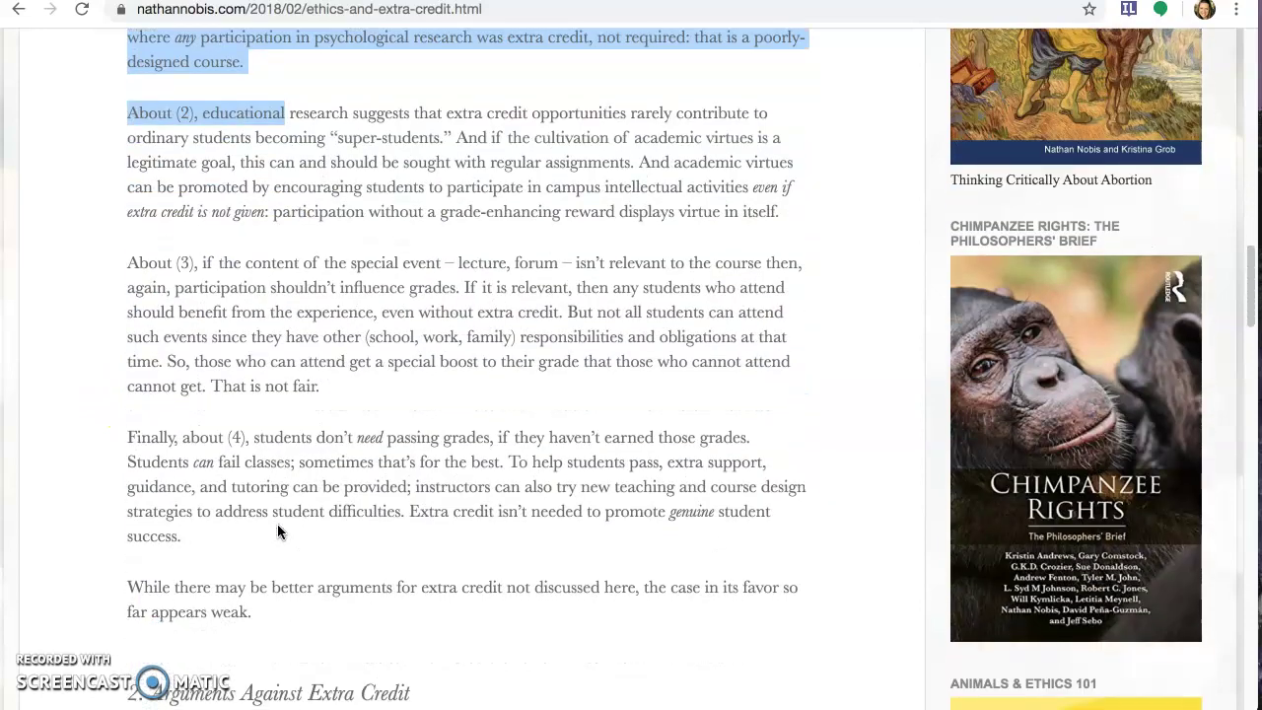
scroll(277, 533, "down", 2)
Highlight the sentence introducing the justifications, the first justification, and the About (1) paragraph
left_click_drag(141, 561, 447, 579)
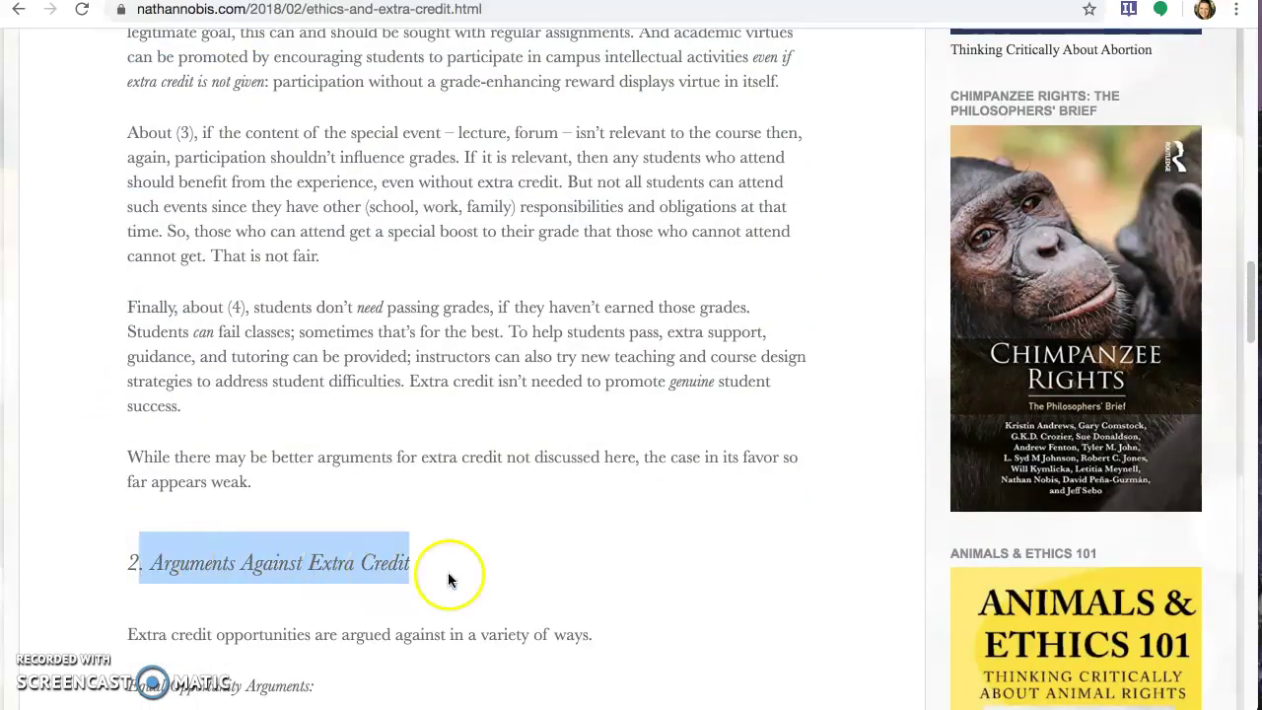
scroll(440, 580, "up", 10)
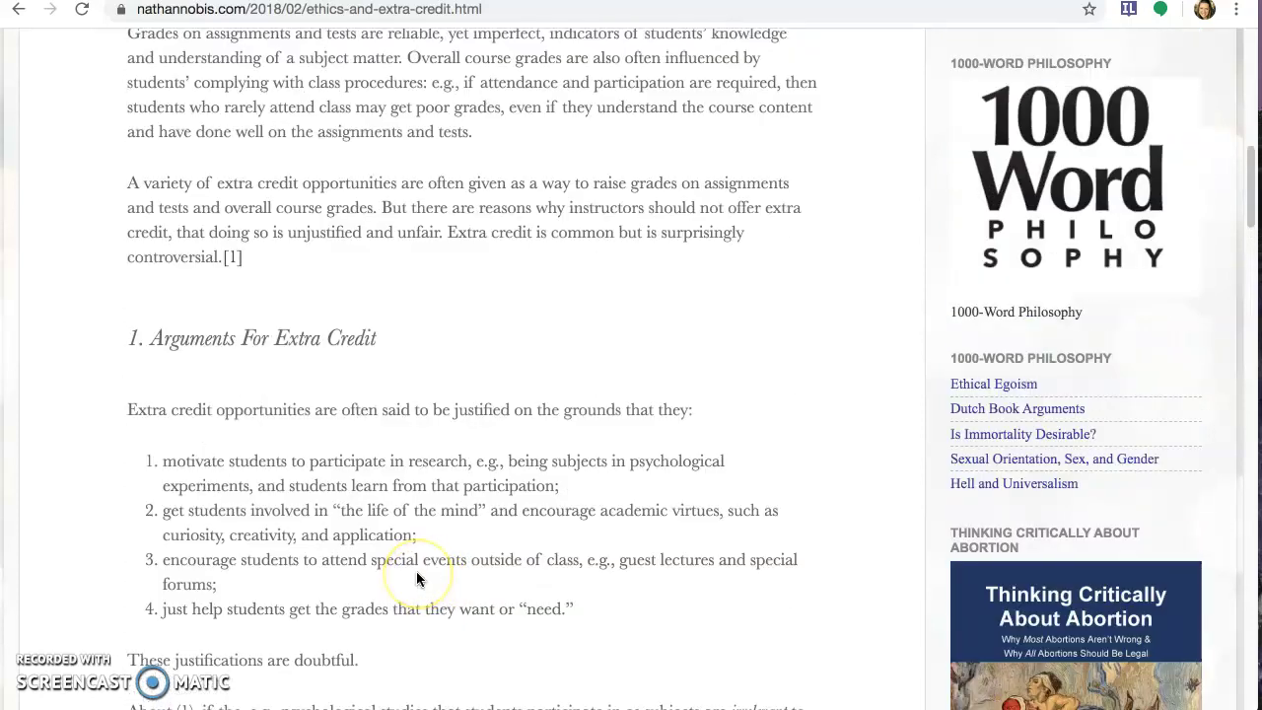
scroll(416, 579, "down", 1)
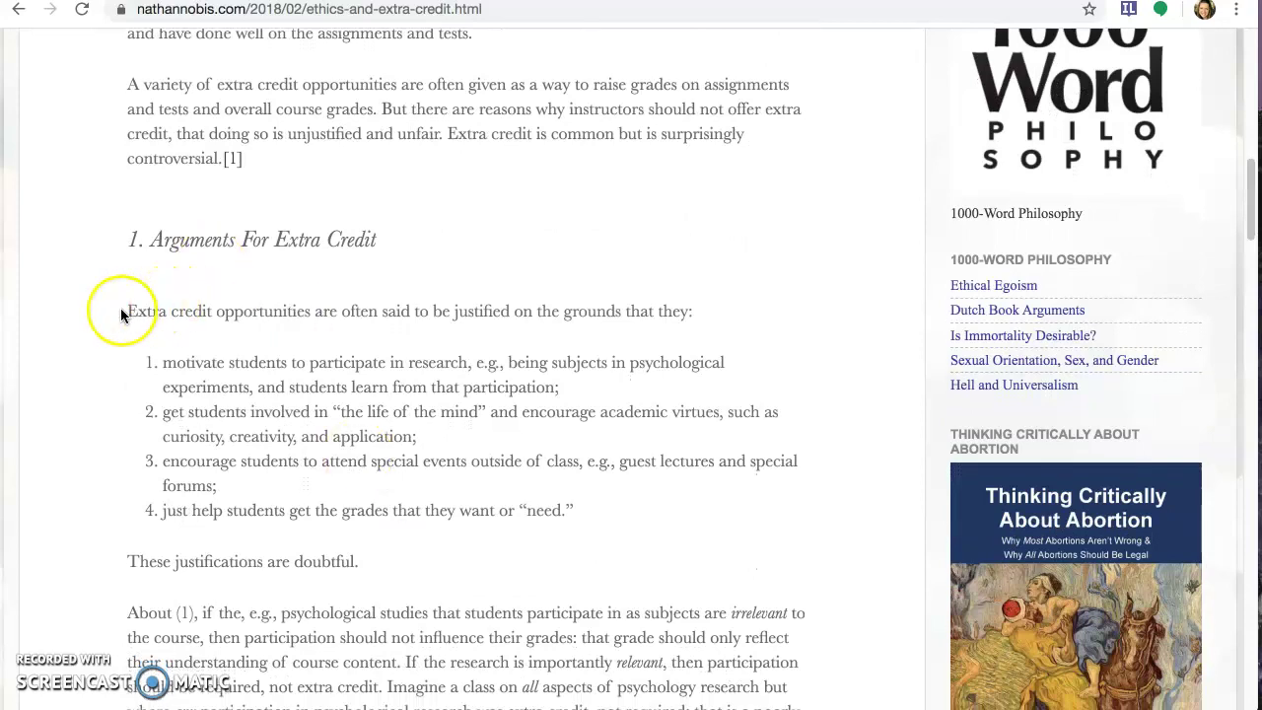
left_click_drag(120, 309, 640, 313)
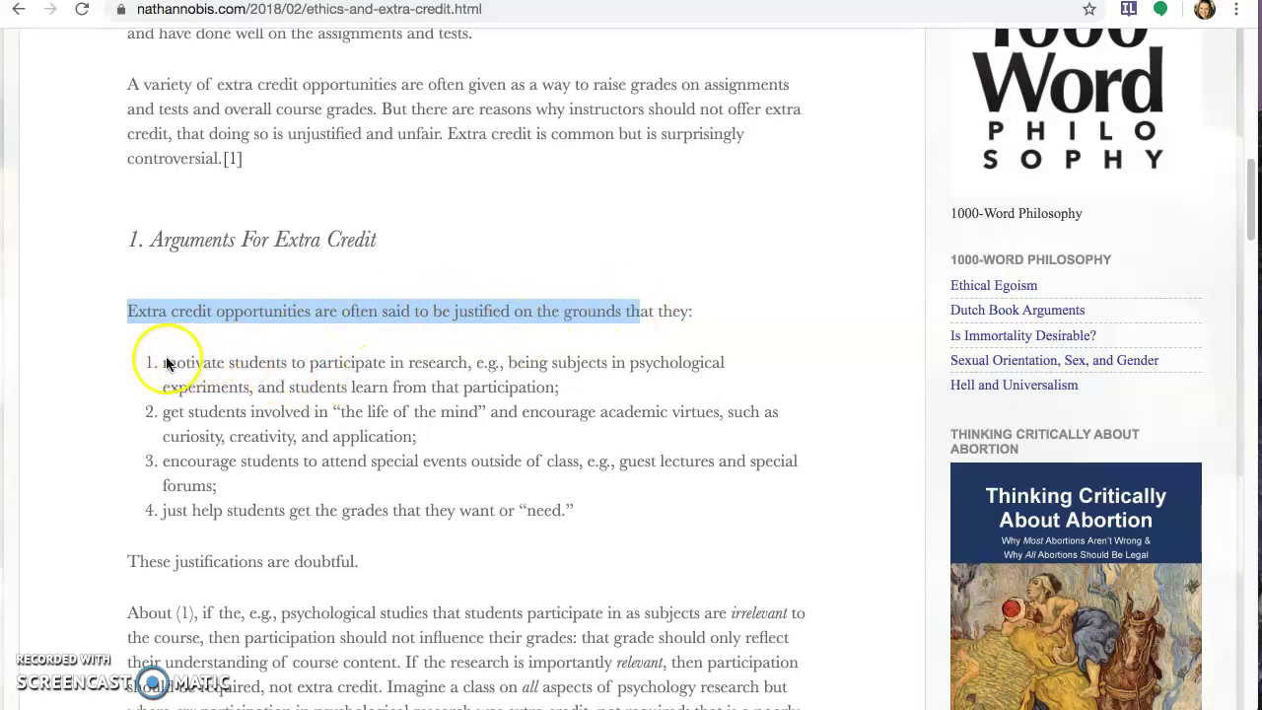
left_click_drag(163, 361, 560, 391)
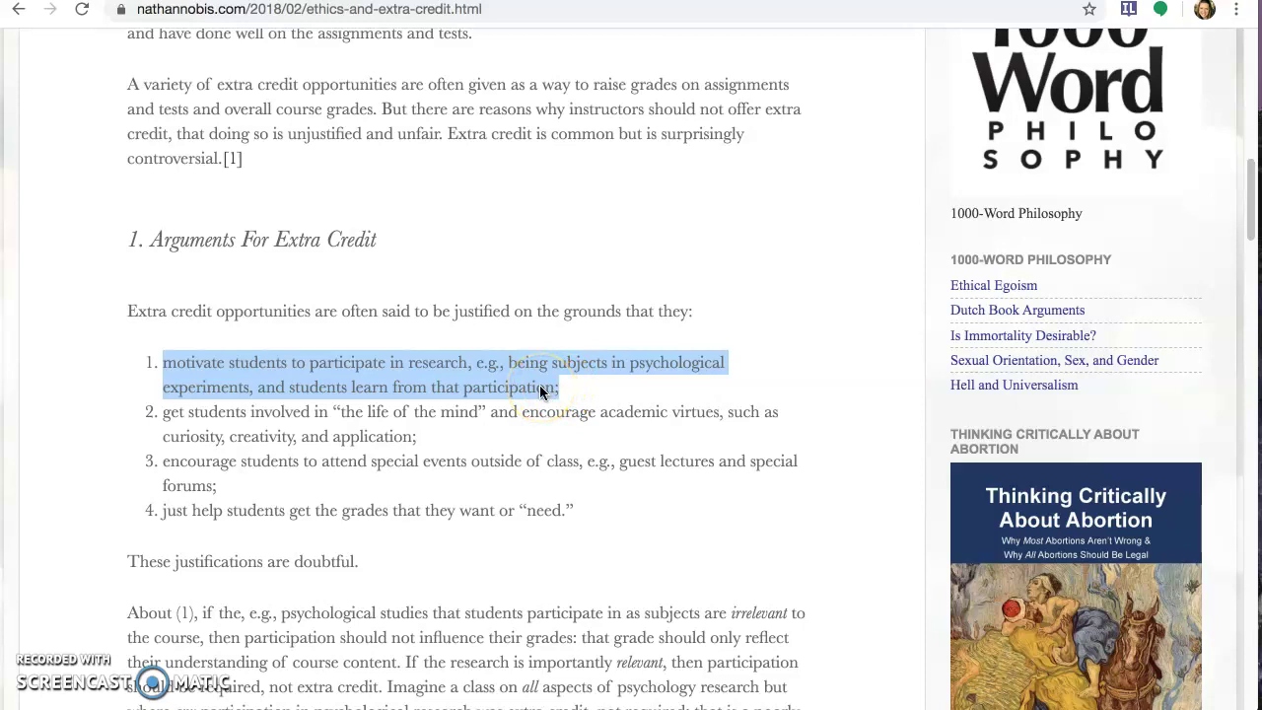
scroll(532, 387, "down", 3)
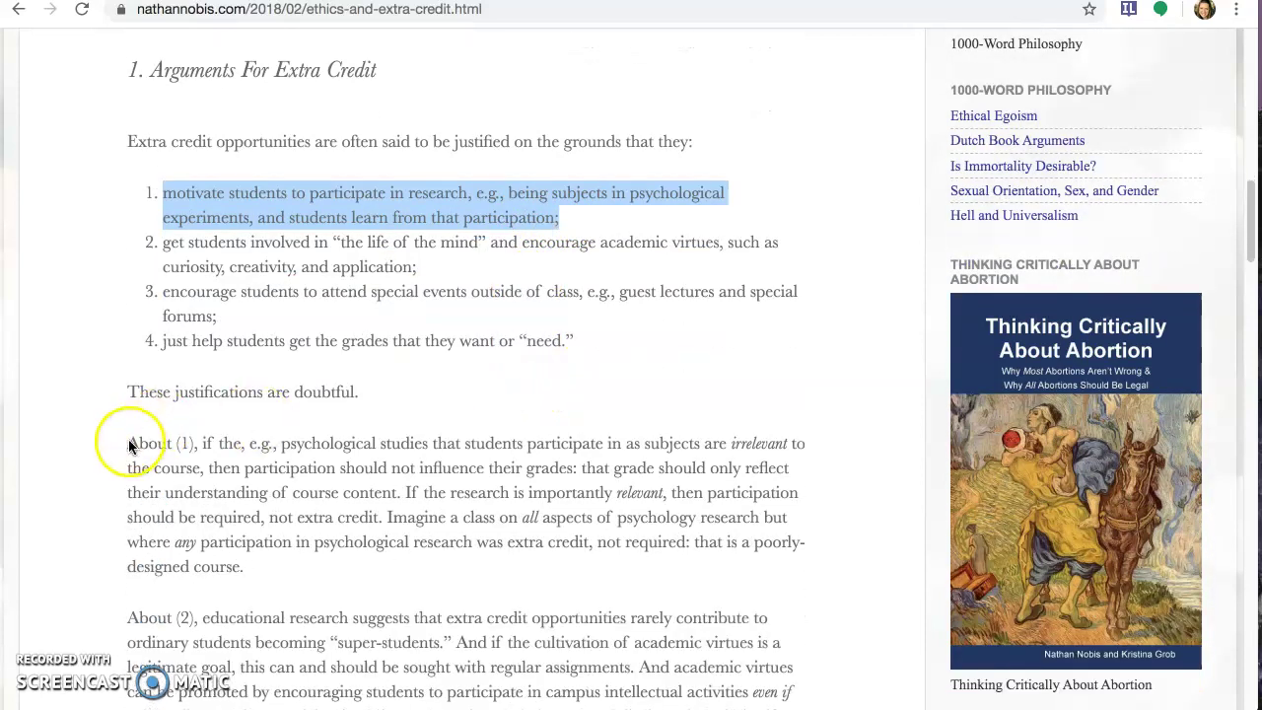
left_click_drag(128, 441, 274, 549)
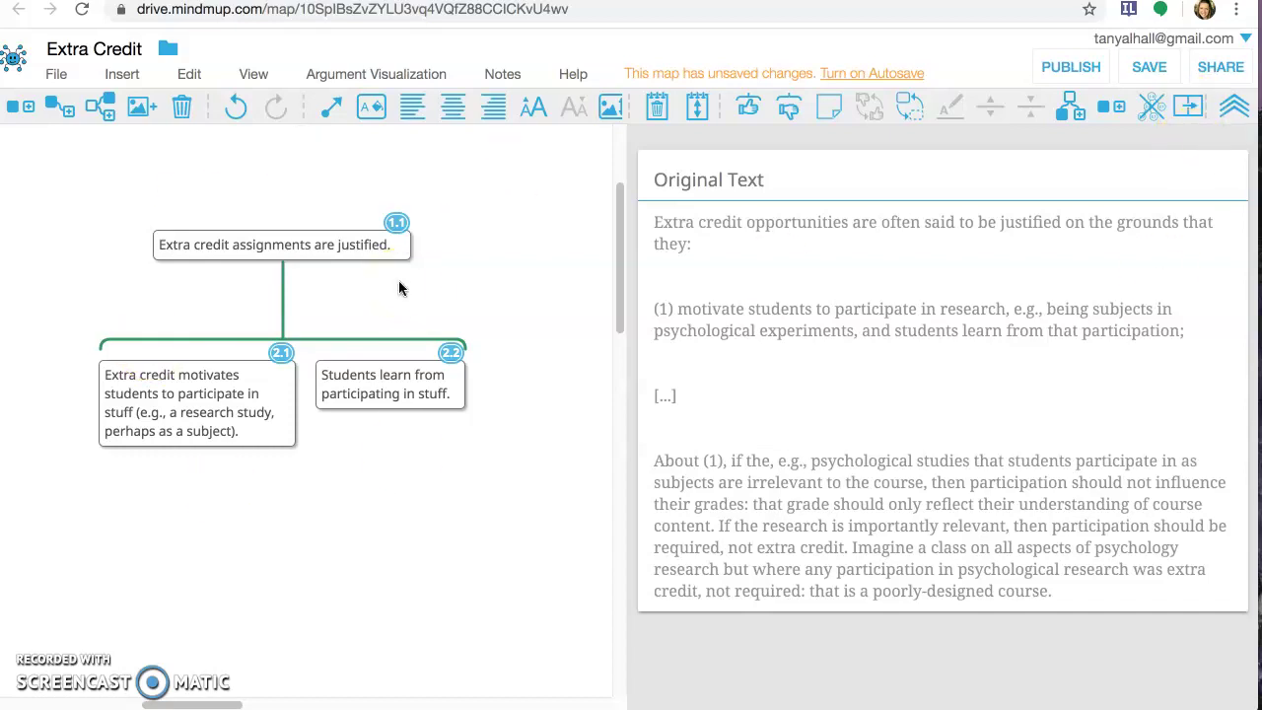
left_click(166, 250)
left_click(128, 384)
left_click(784, 114)
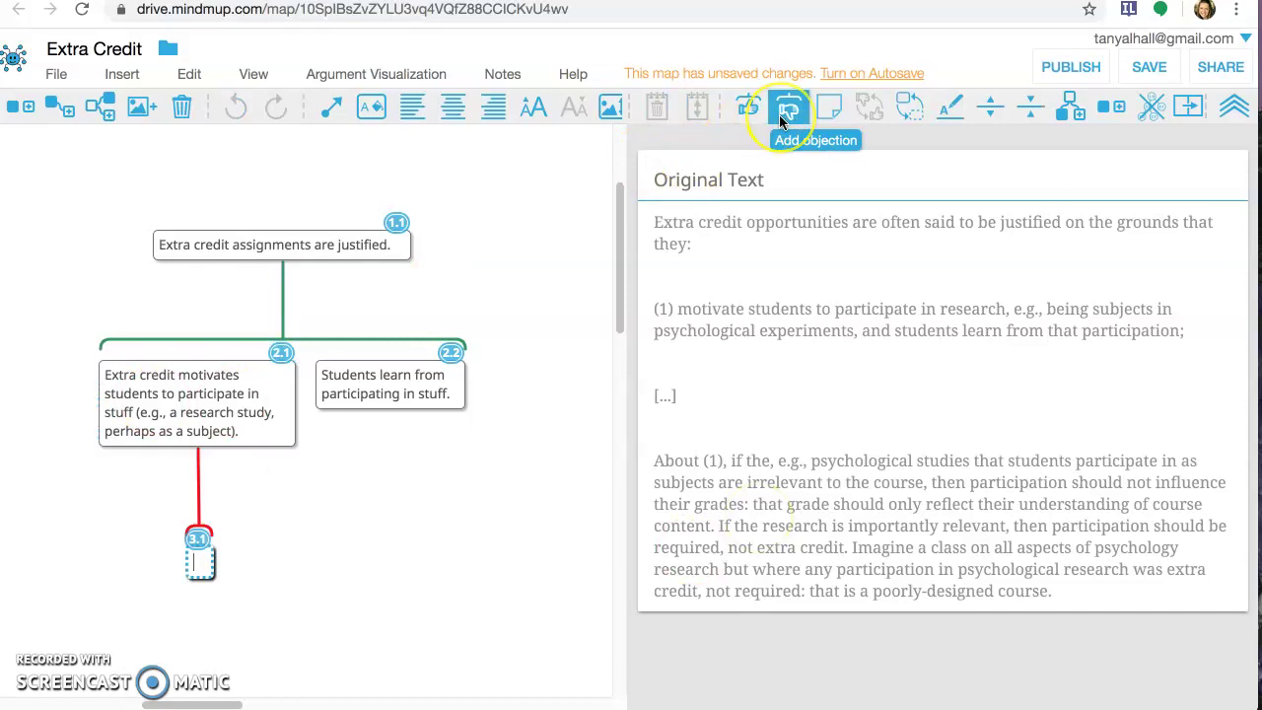
type("ajdafkjkd")
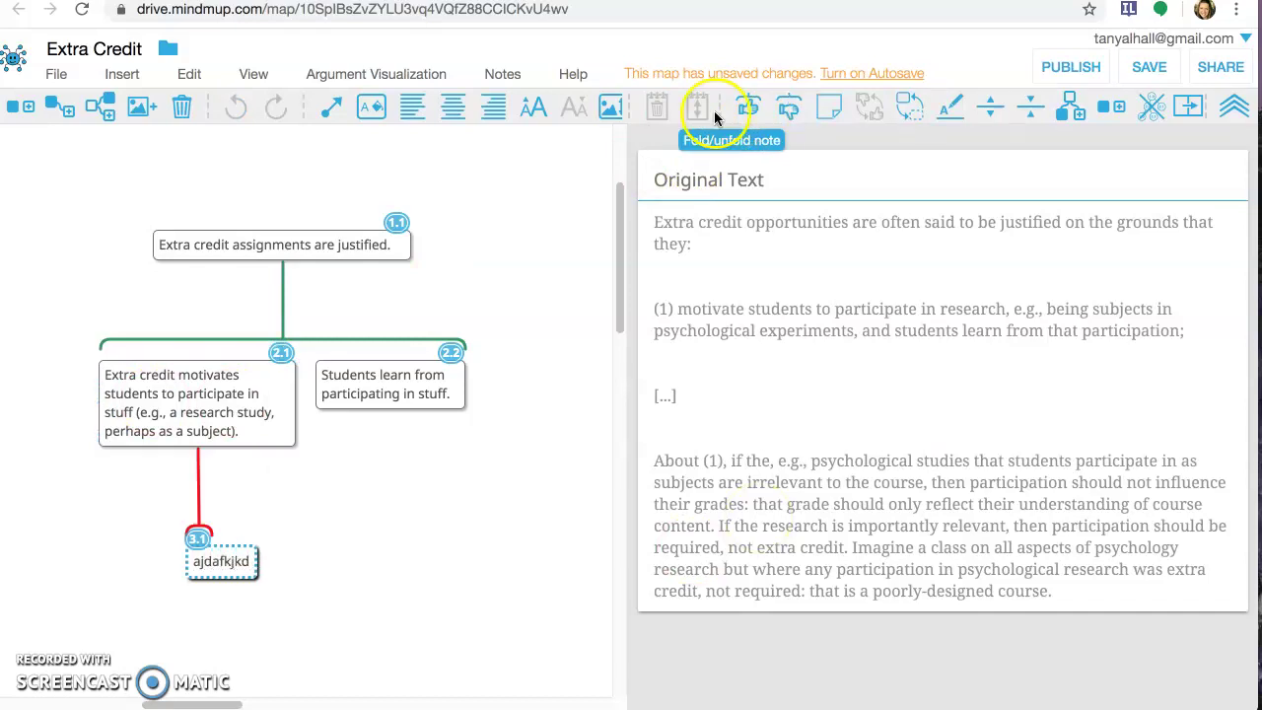
left_click(401, 572)
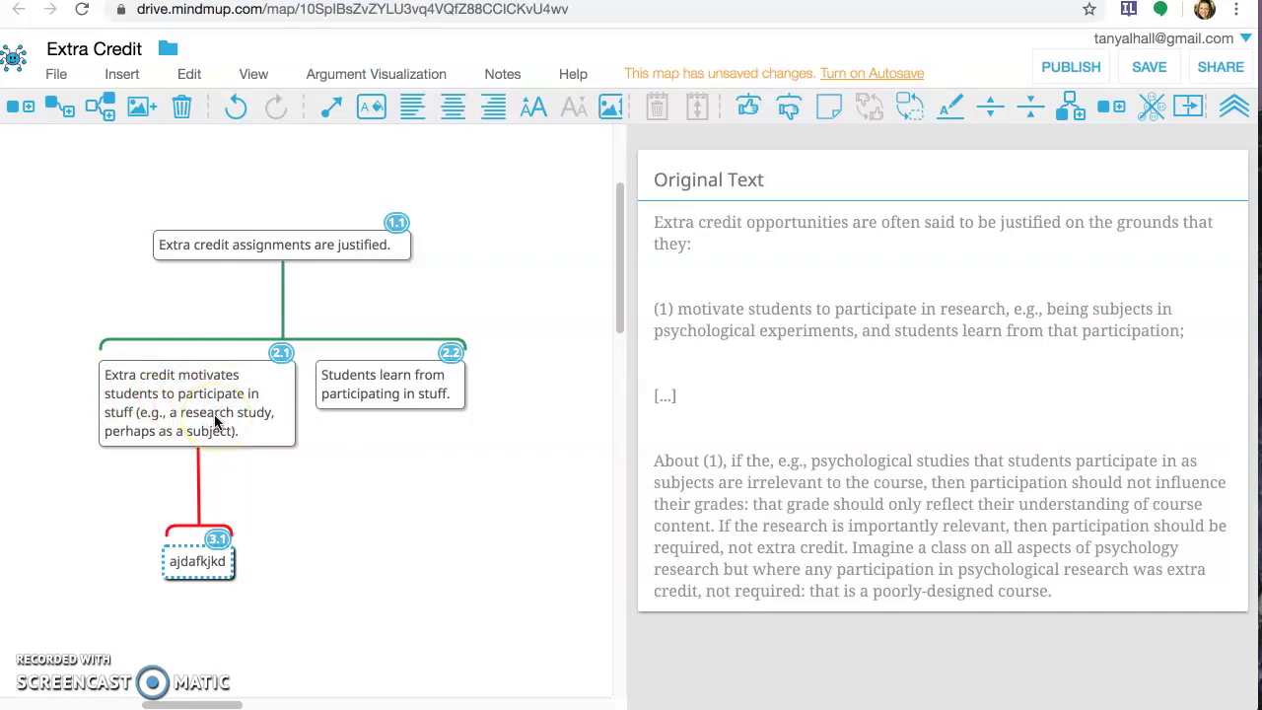
left_click_drag(197, 561, 338, 568)
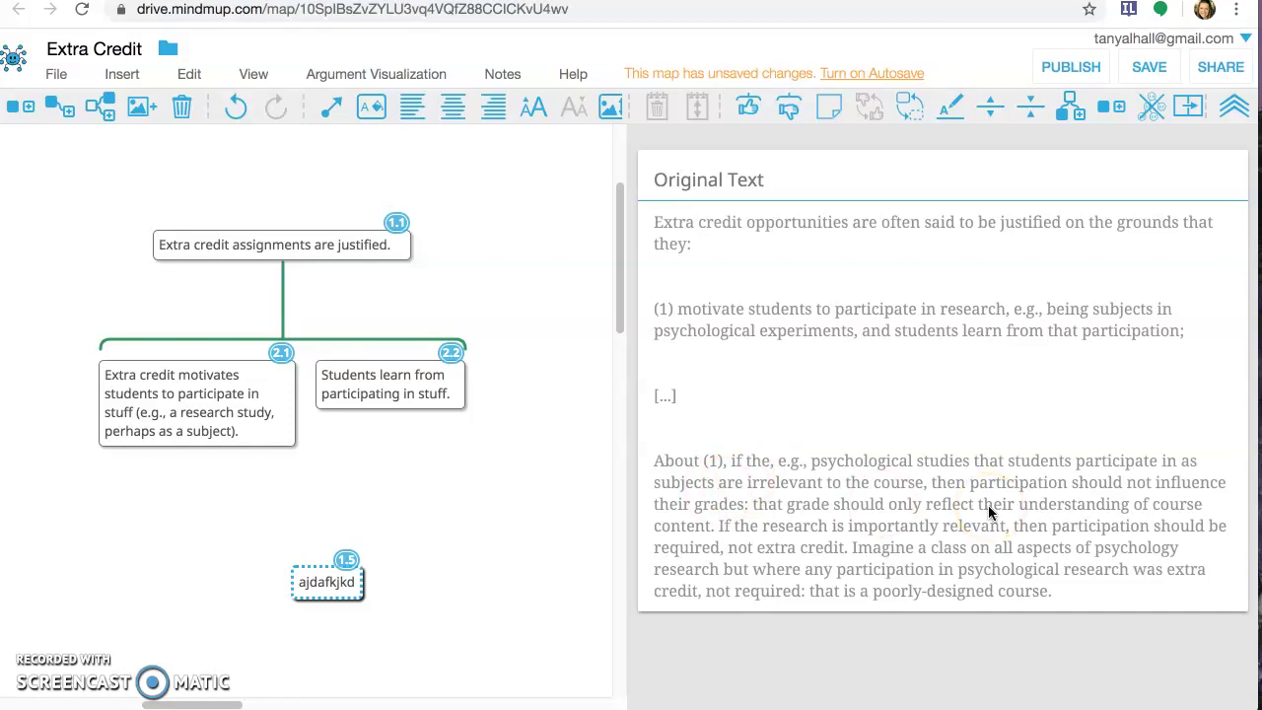
key("Delete")
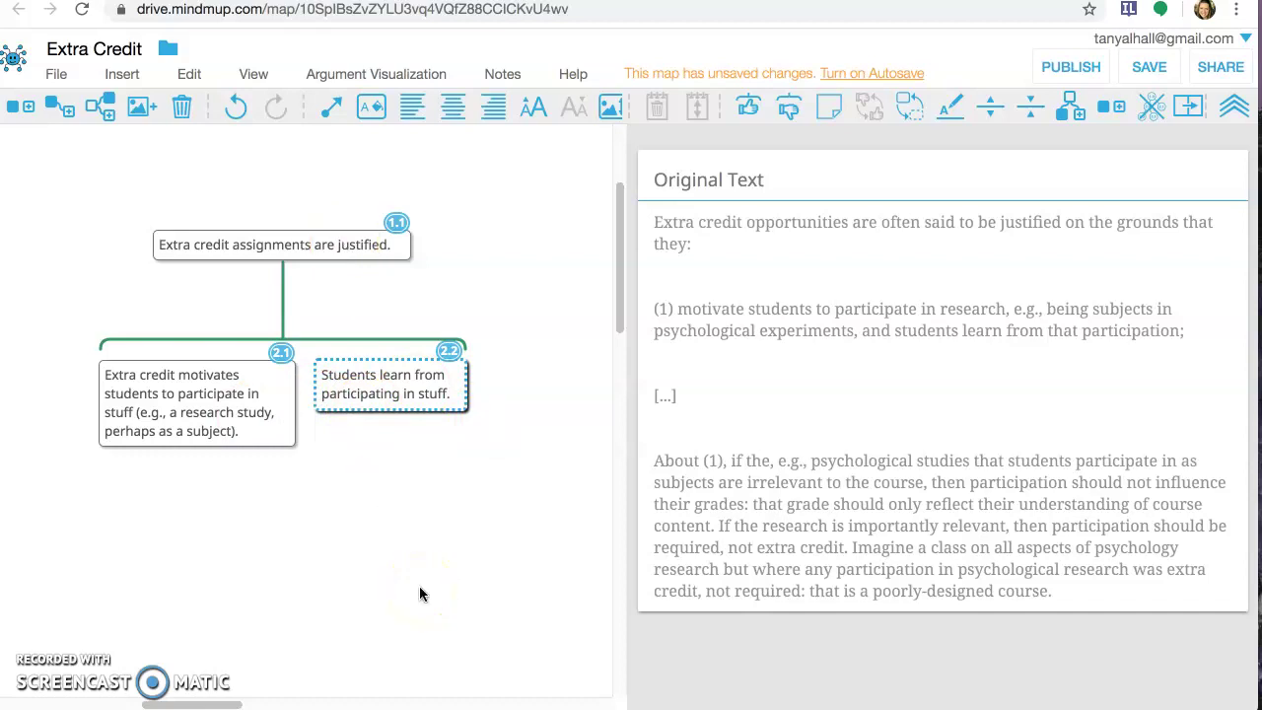
Mark premise 2.3 as an implicit claim, then select premises 2.2 and 2.1
scroll(419, 592, "down", 4)
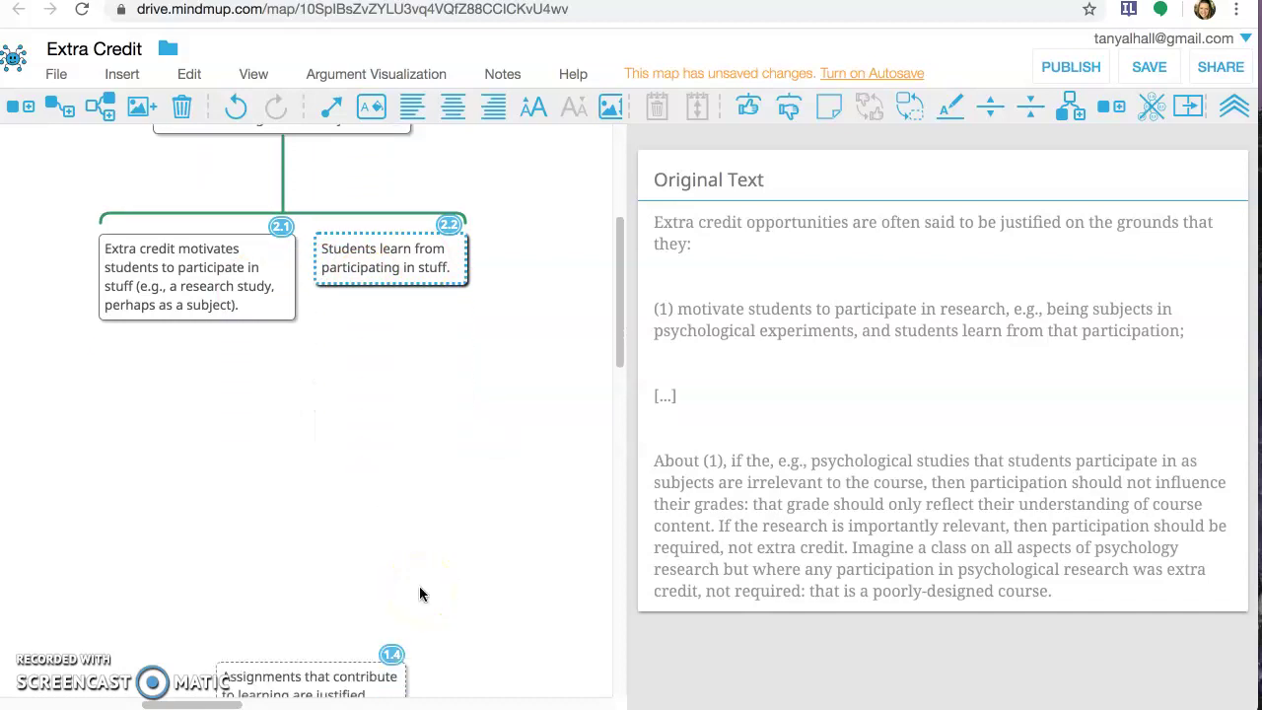
left_click_drag(399, 598, 366, 178)
scroll(211, 690, "left", 2)
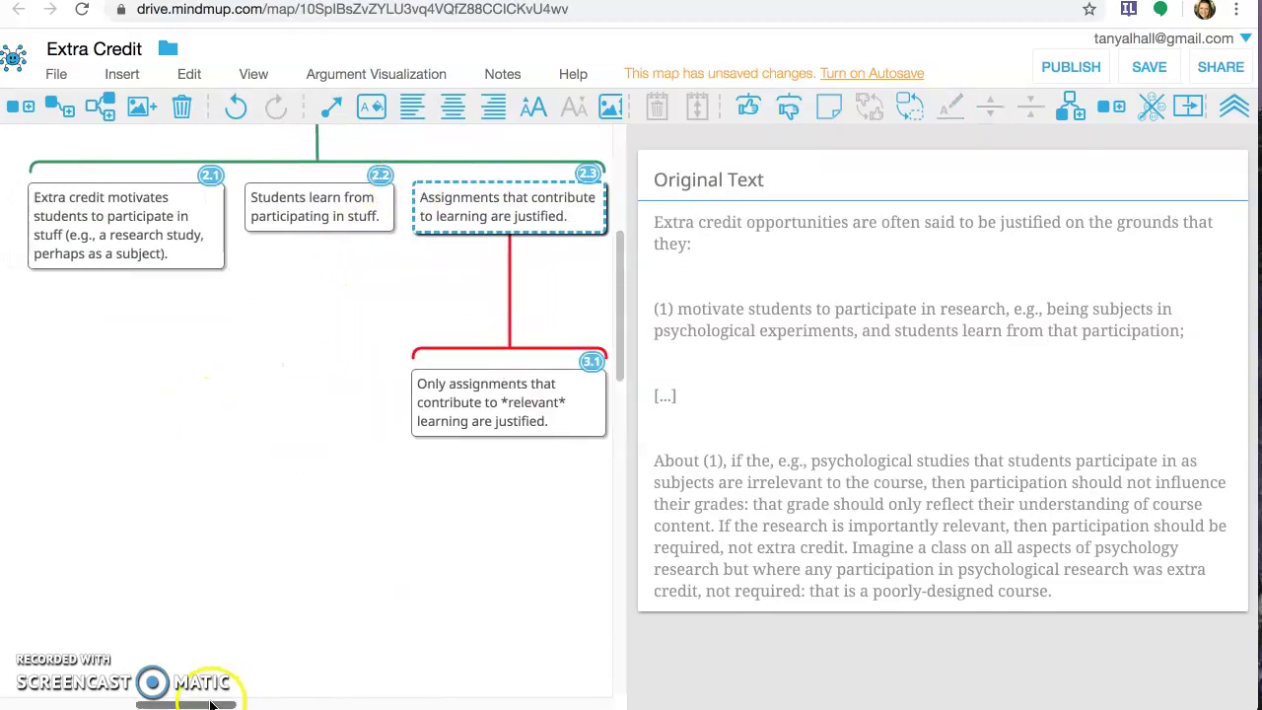
scroll(210, 528, "up", 3)
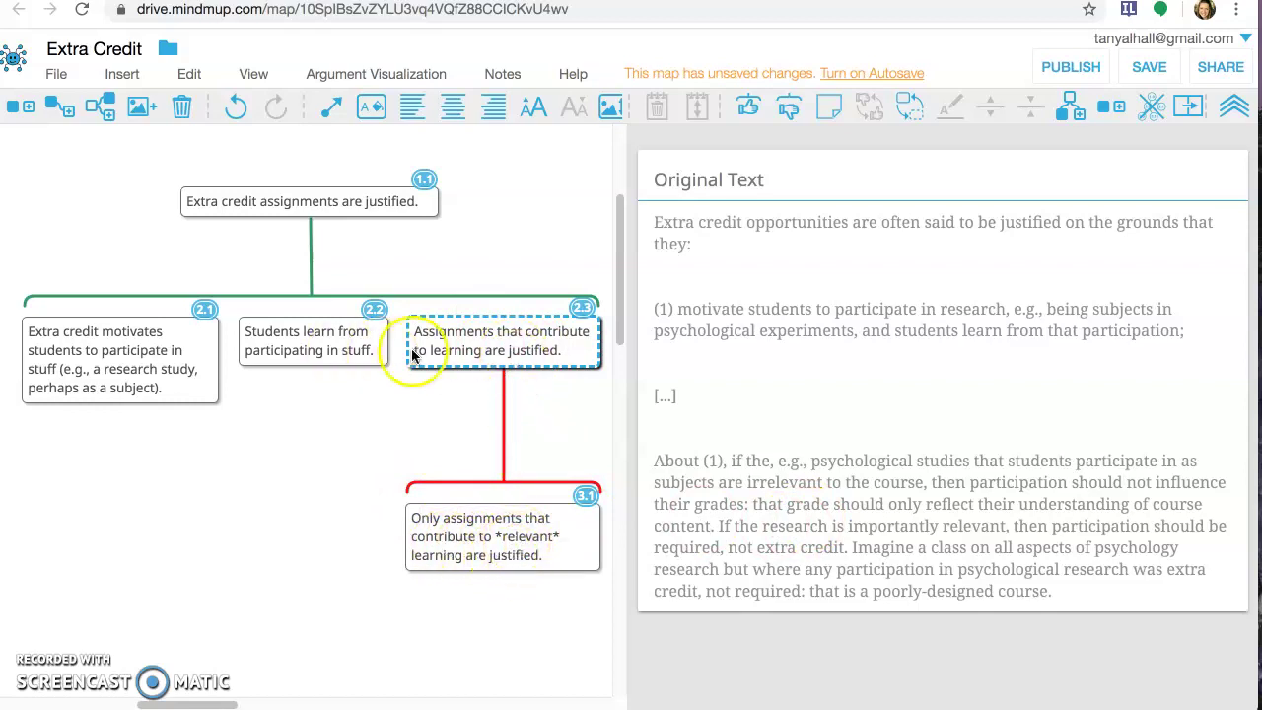
left_click(913, 103)
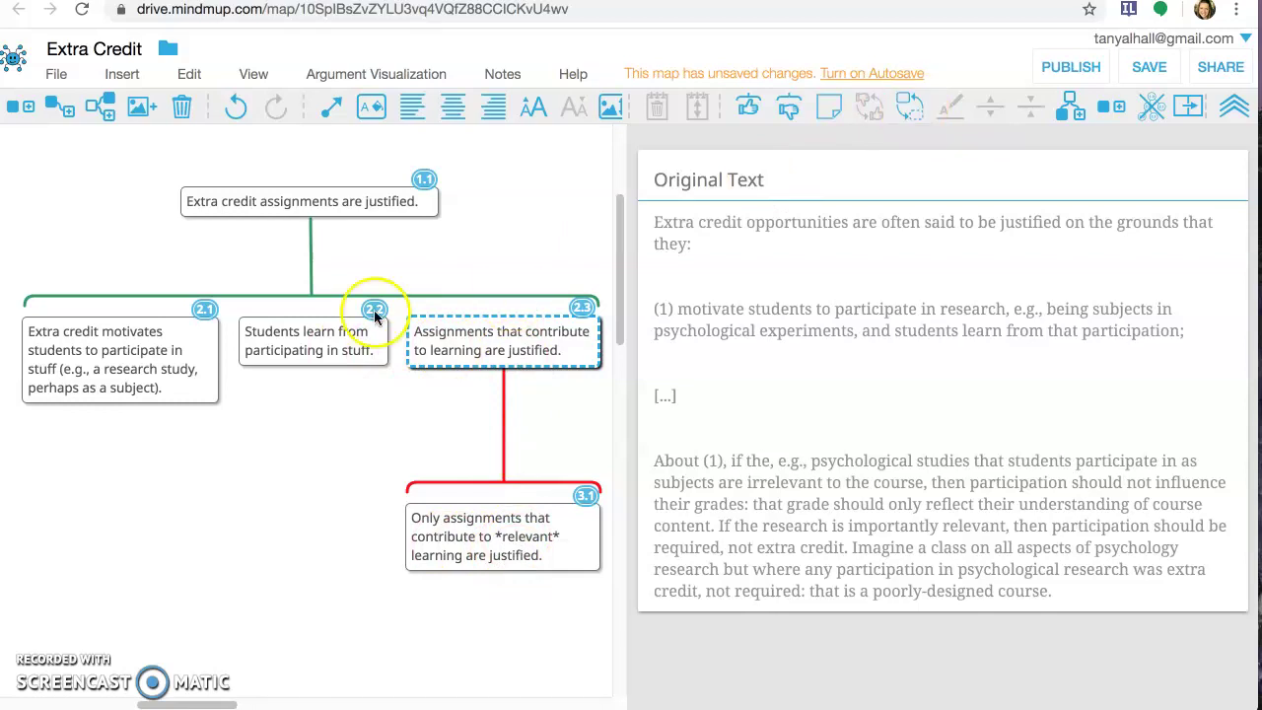
left_click(327, 355)
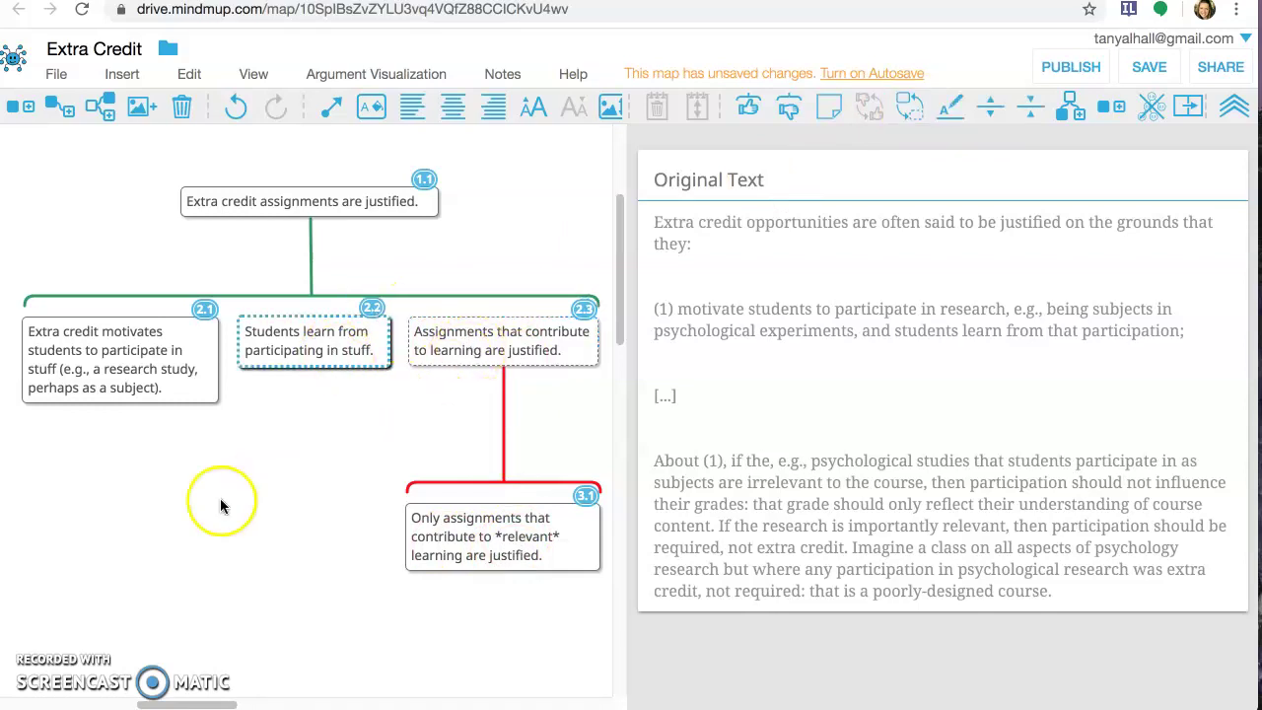
left_click(148, 375)
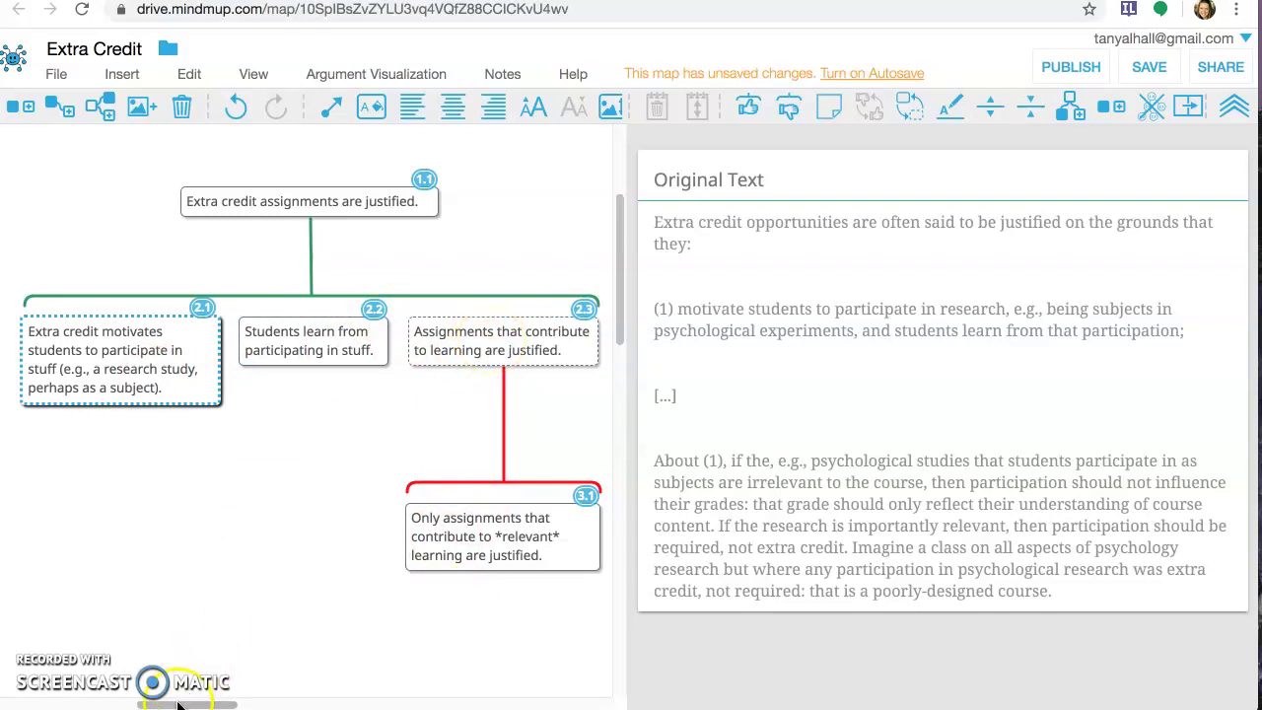
left_click_drag(235, 703, 303, 704)
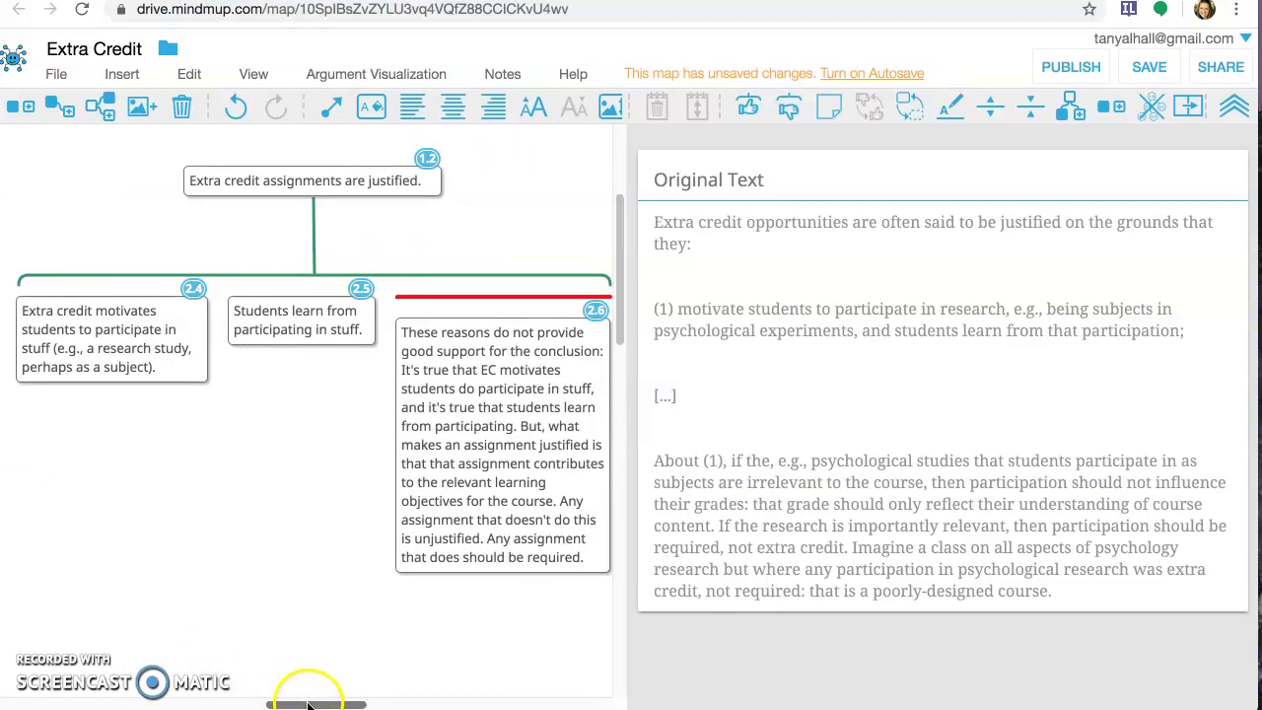
left_click_drag(308, 704, 310, 704)
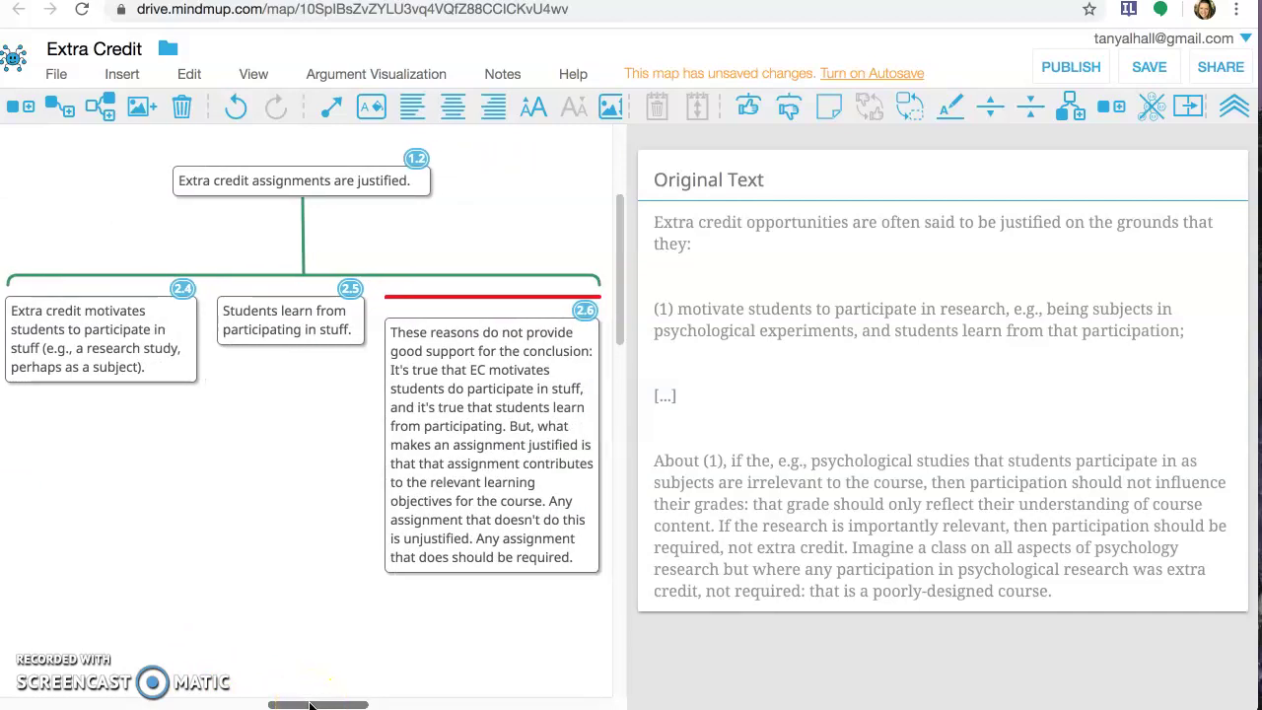
left_click_drag(414, 533, 395, 217)
left_click(429, 314)
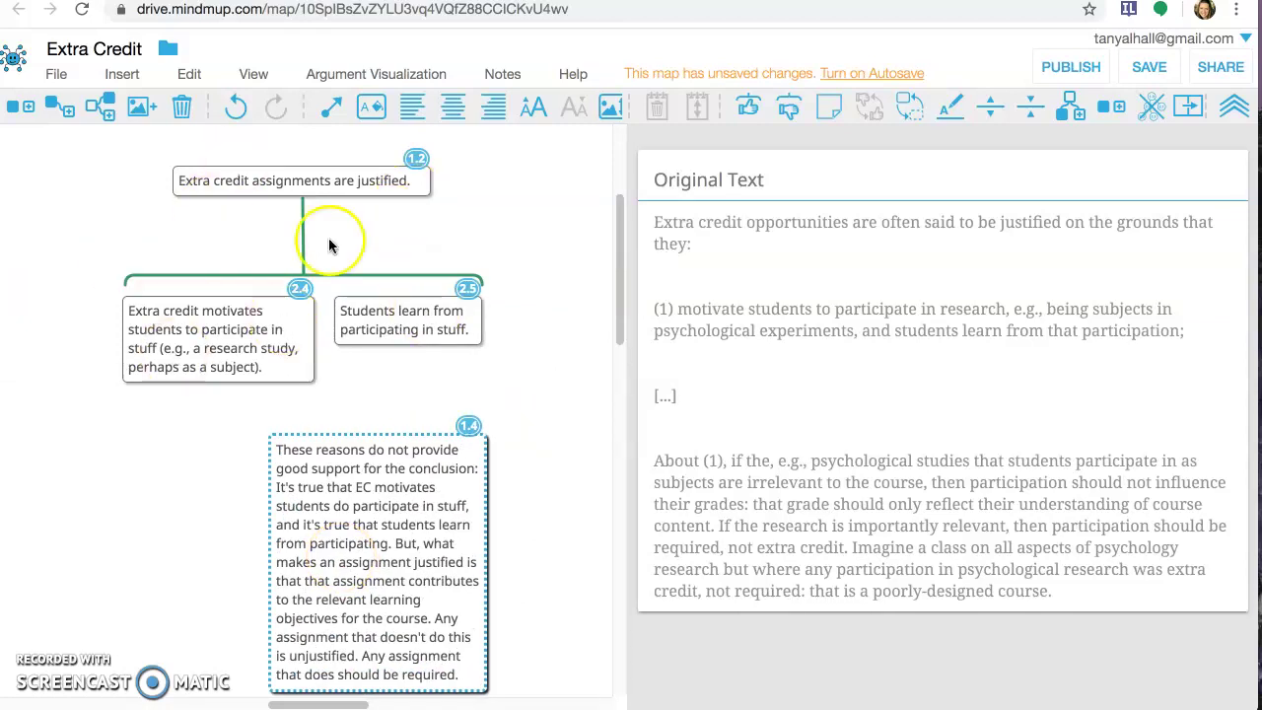
left_click(154, 336)
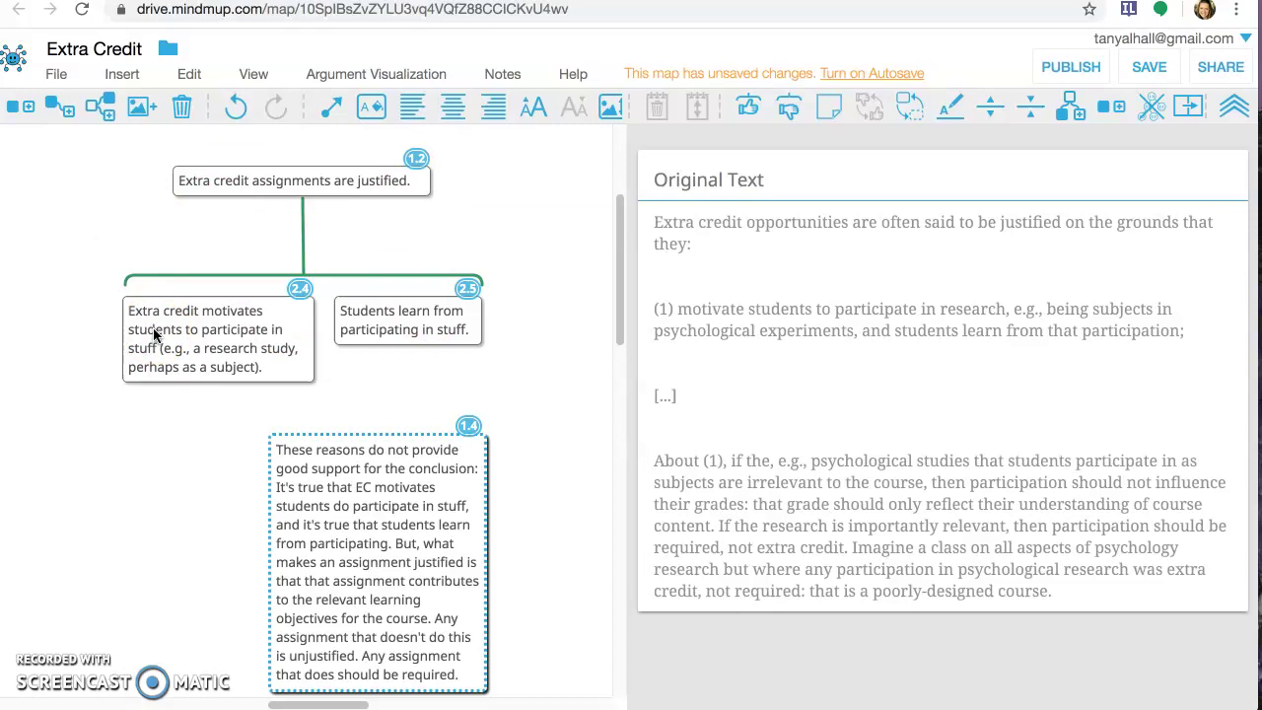
left_click(360, 288)
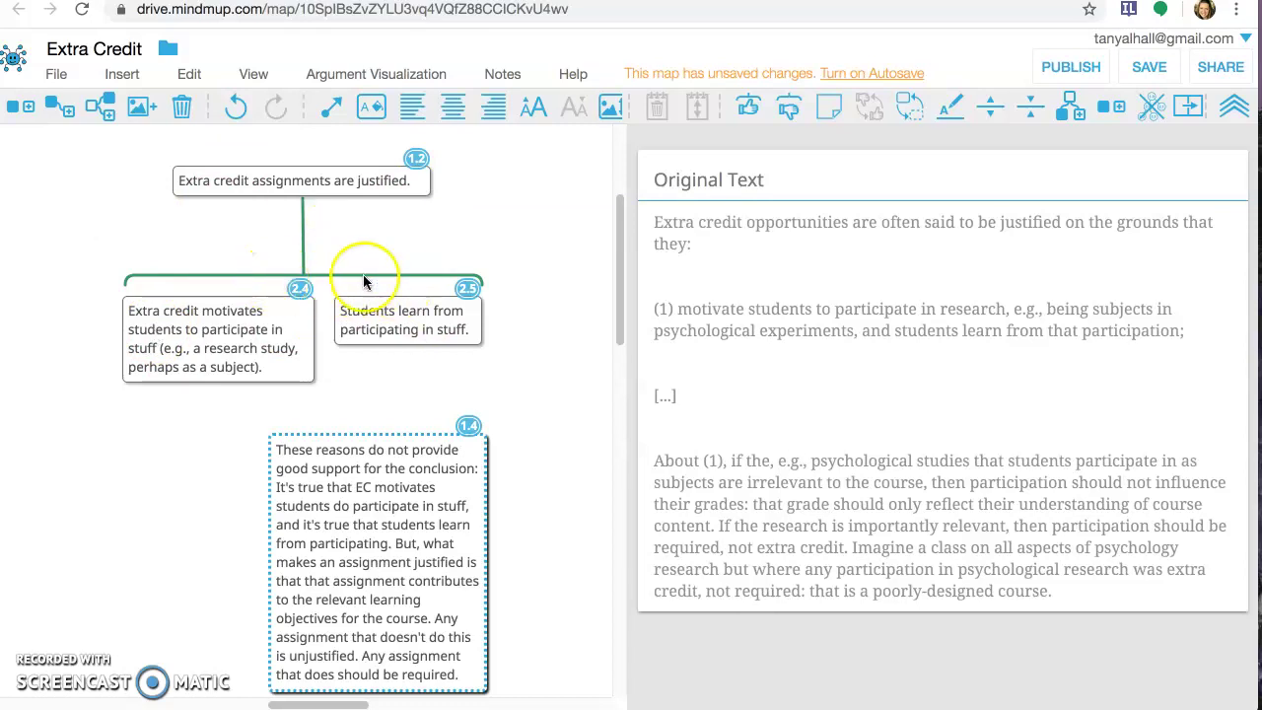
left_click(364, 286)
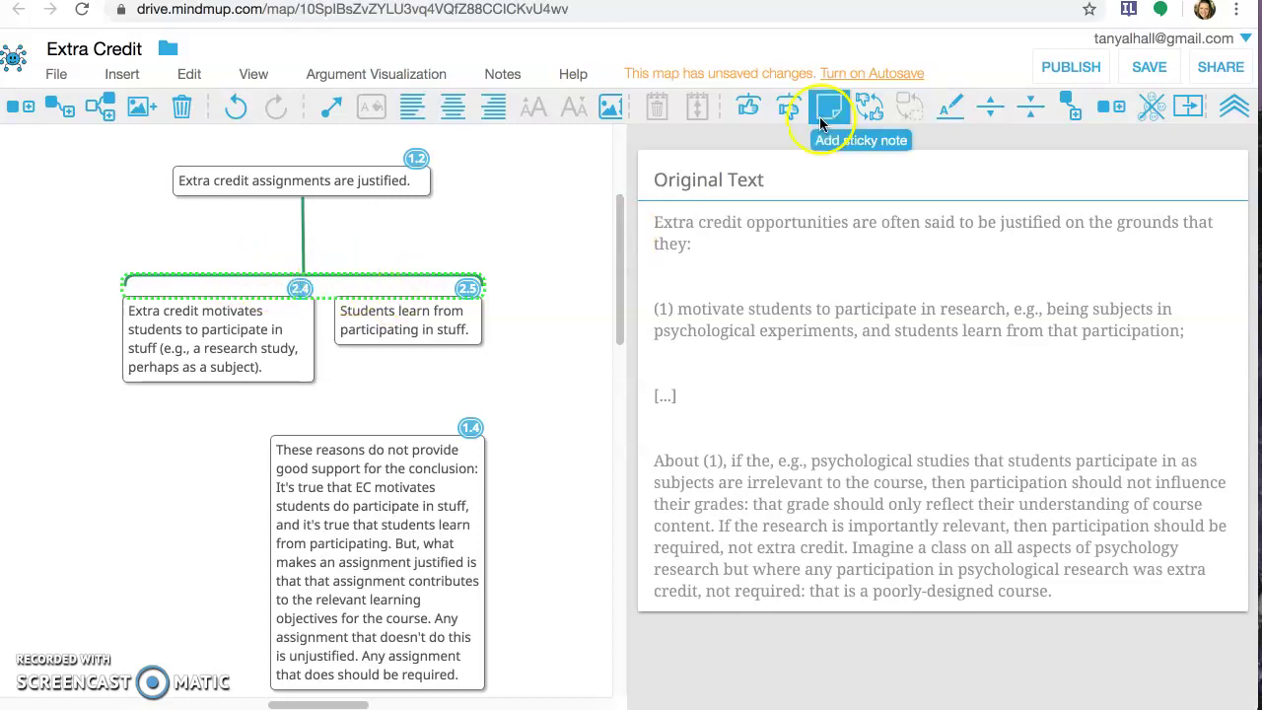
left_click(790, 108)
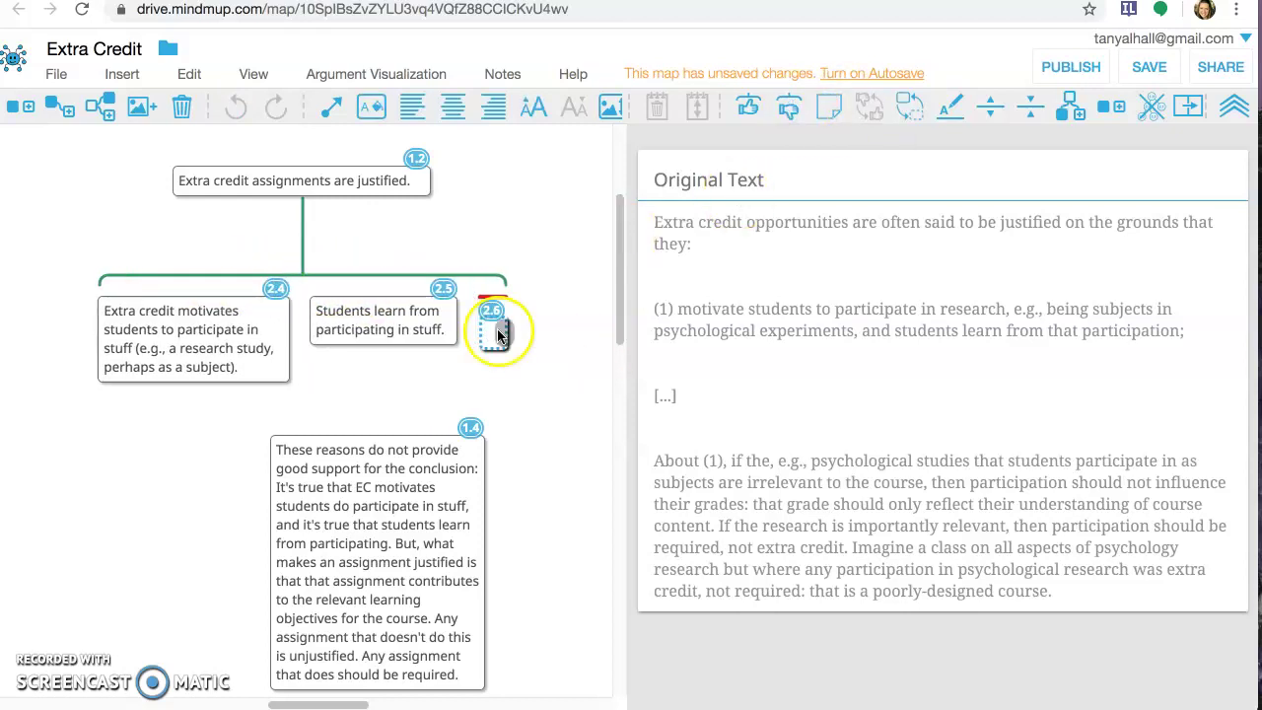
type("jkdjfkdjfkldsa")
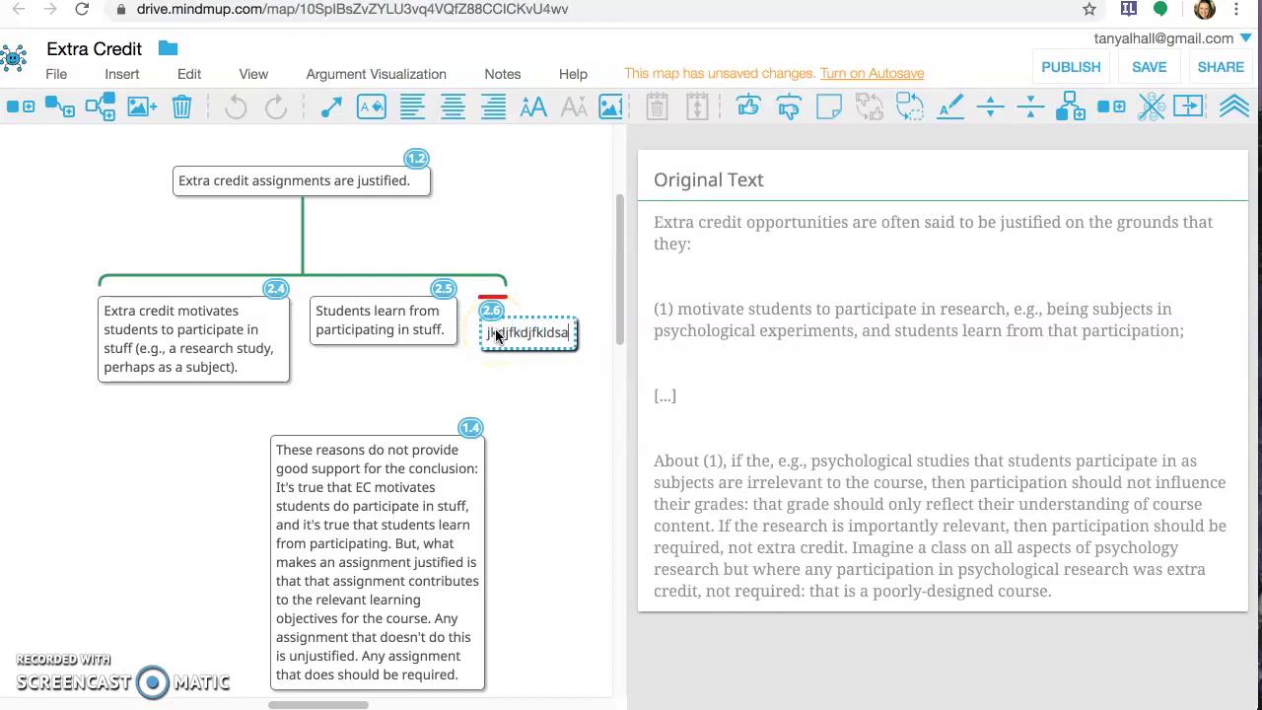
key("Return")
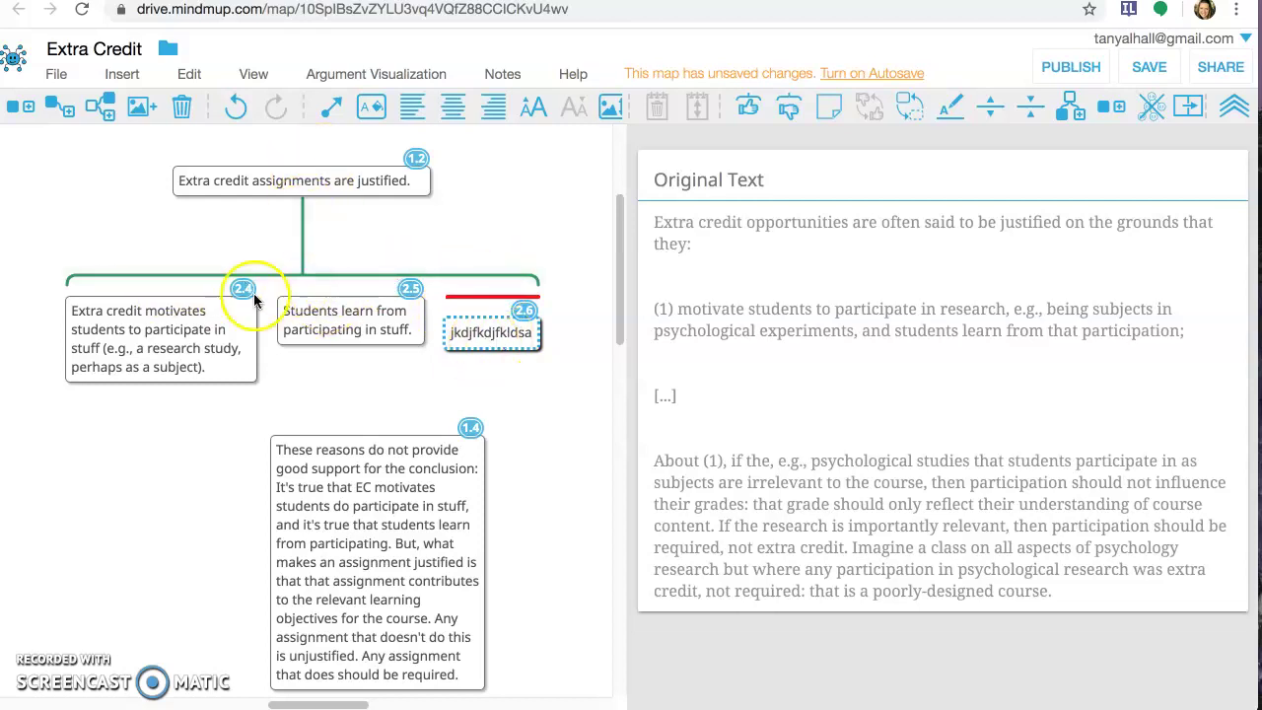
left_click(362, 339)
key("ctrl+z")
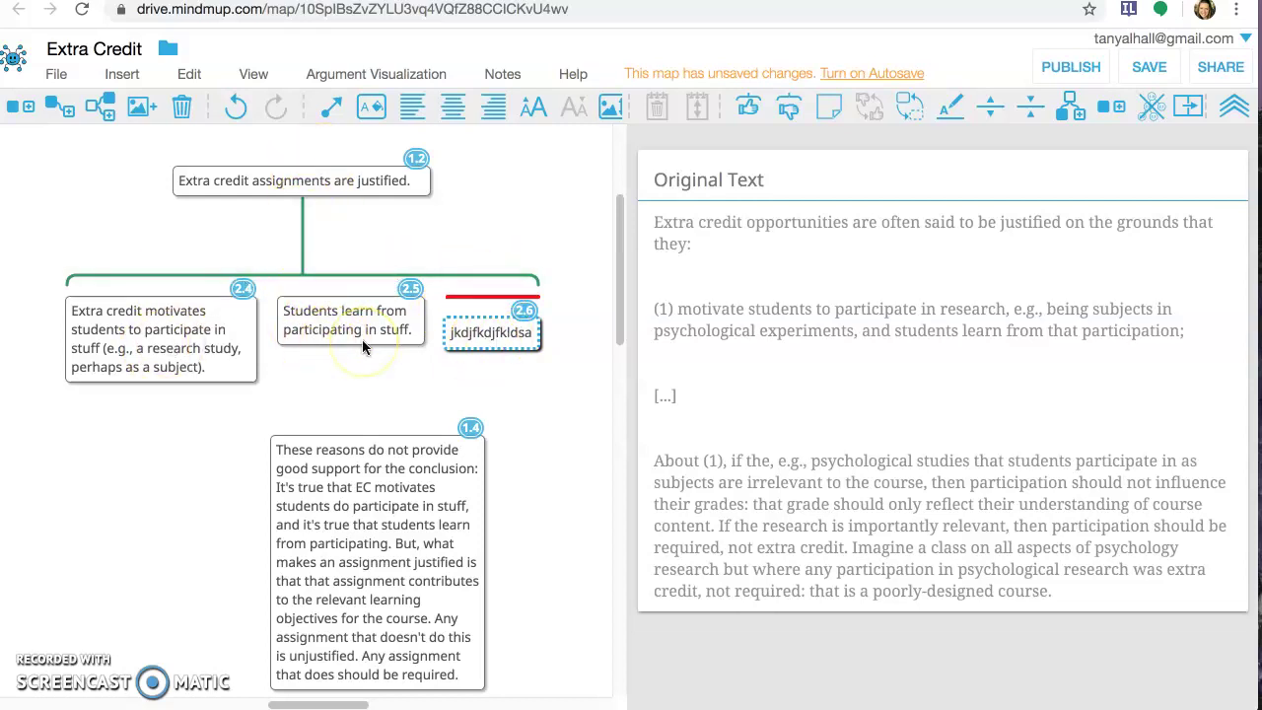
left_click(281, 510)
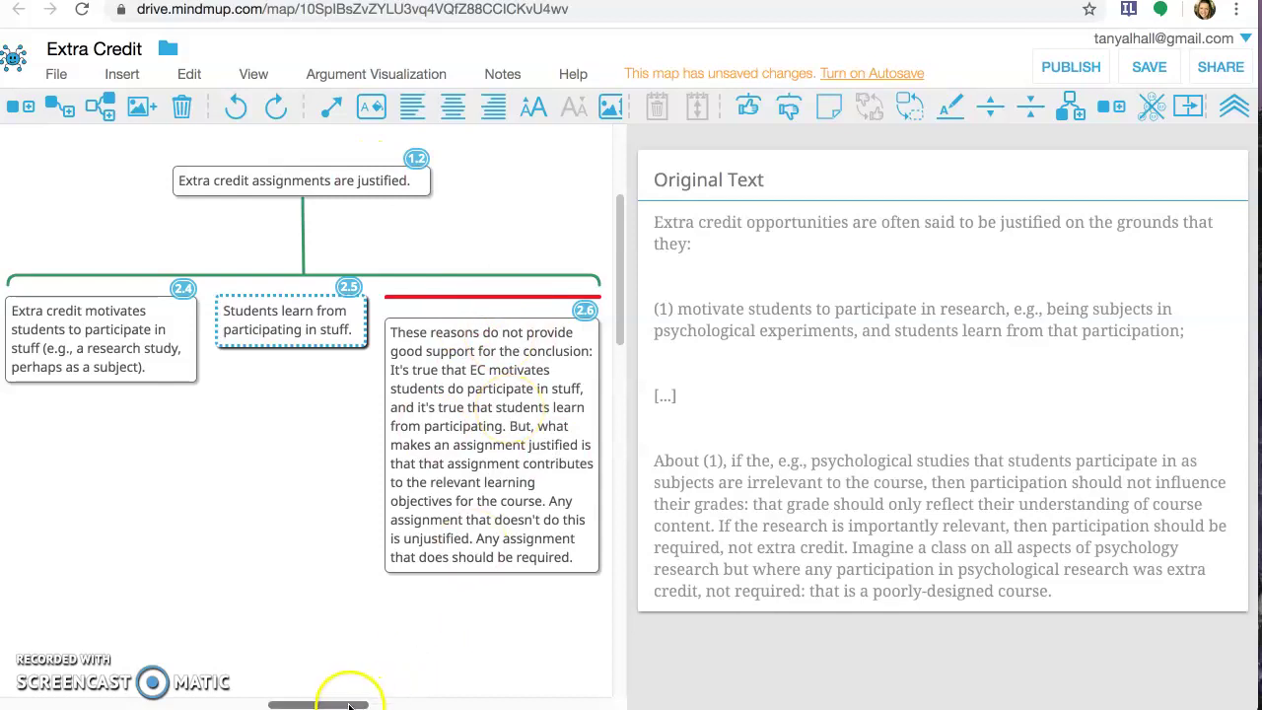
mouse_move(349, 706)
left_mouse_down()
mouse_move(222, 706)
mouse_move(349, 706)
left_mouse_up()
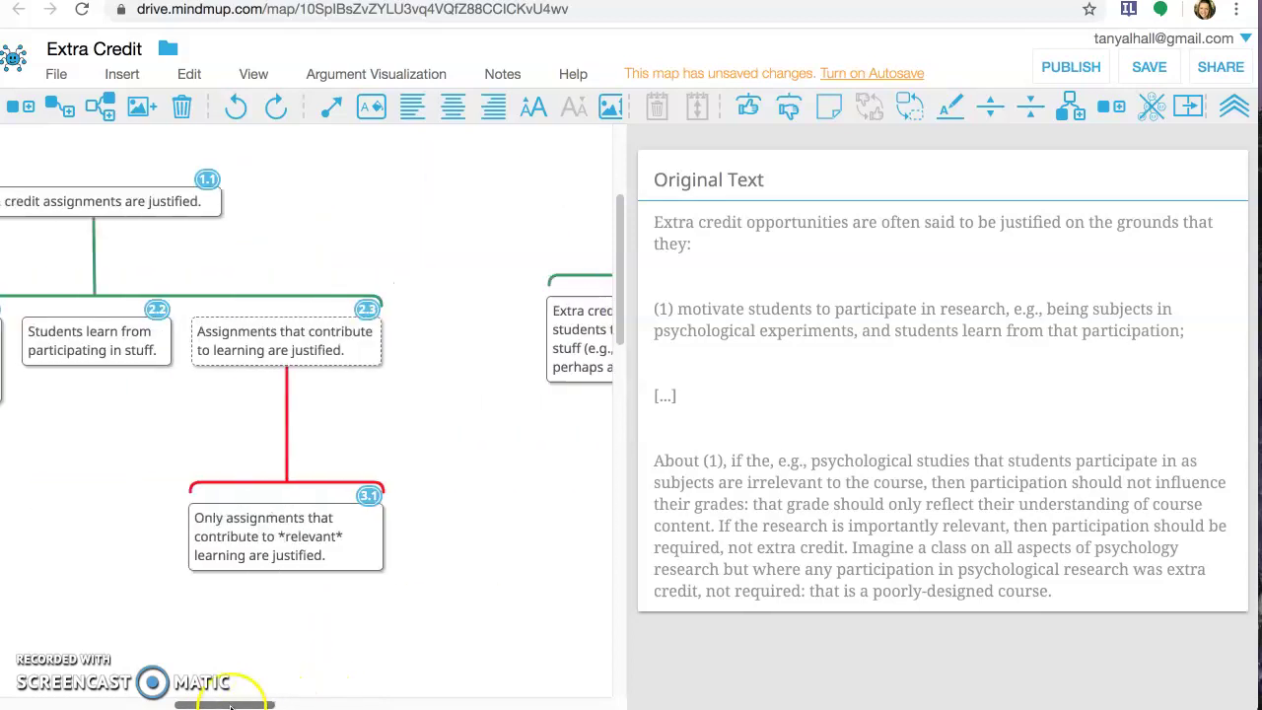
left_click_drag(202, 705, 187, 705)
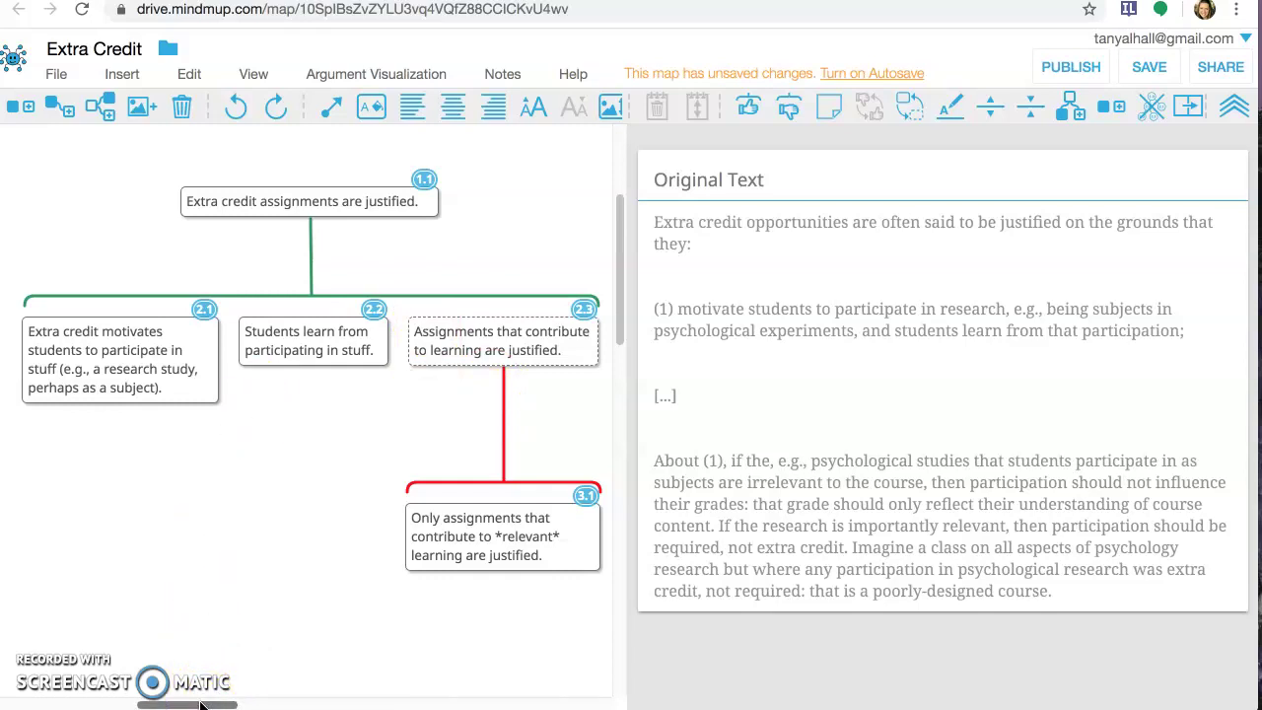
Make the link under node 1.1 stronger and close the Original Text panel
left_click(310, 256)
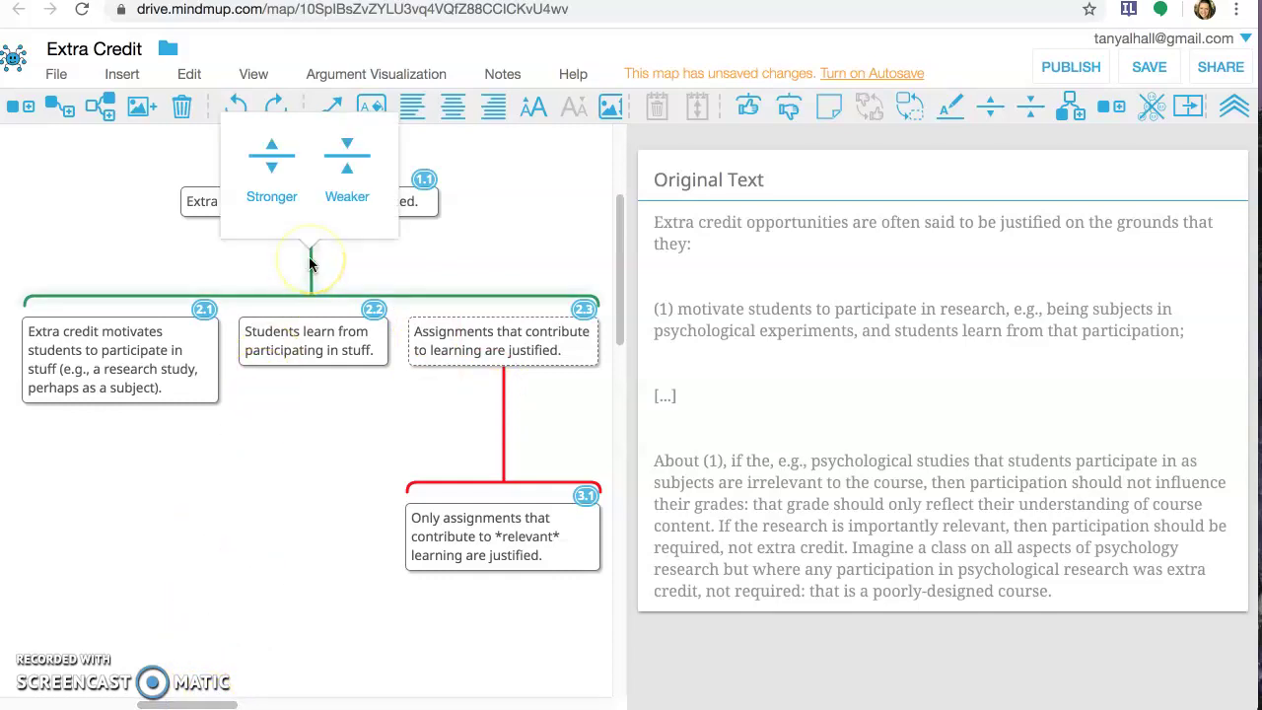
left_click(270, 156)
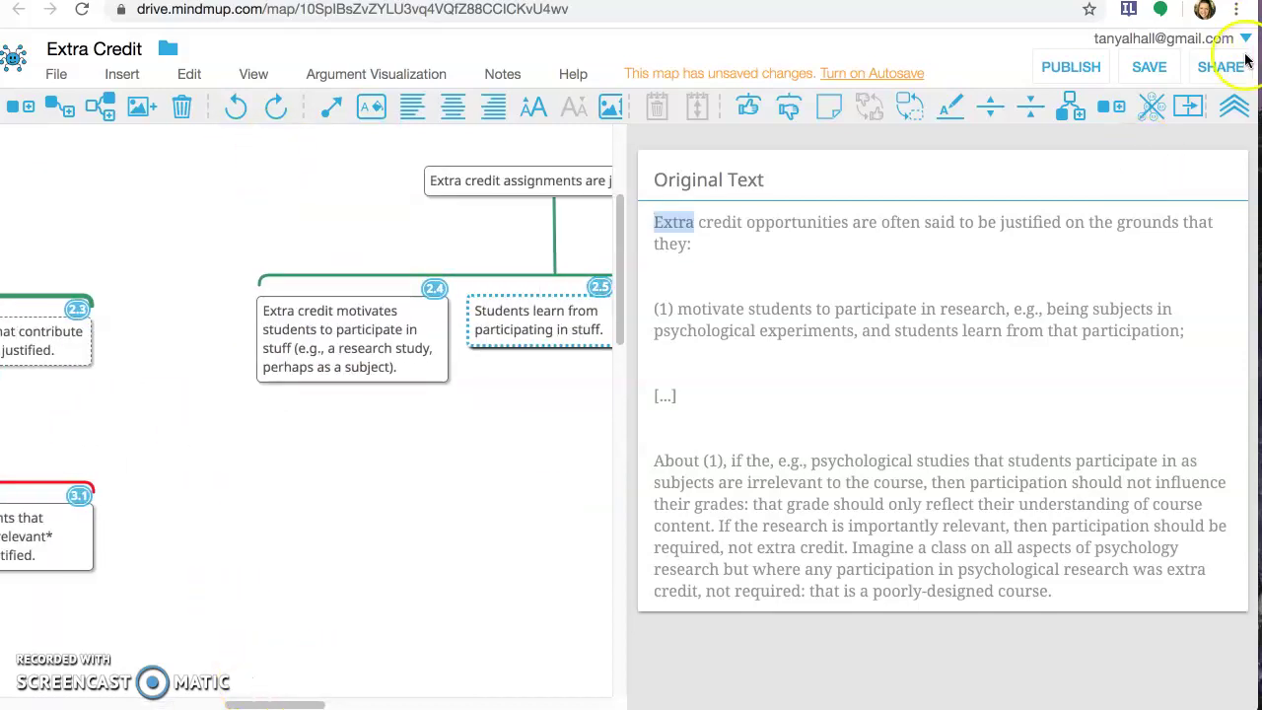
left_click(1185, 111)
left_click_drag(572, 704, 404, 704)
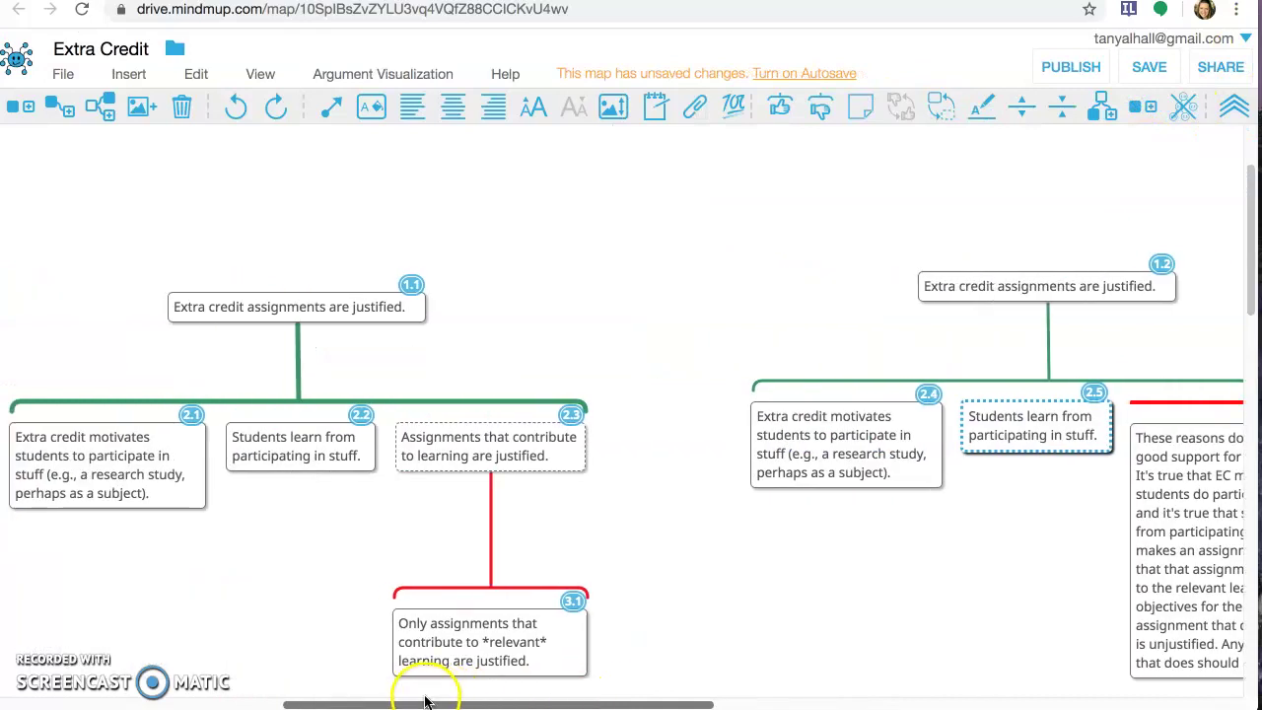
Set the conclusion's support link back to Stronger after briefly trying Weaker
left_click(401, 361)
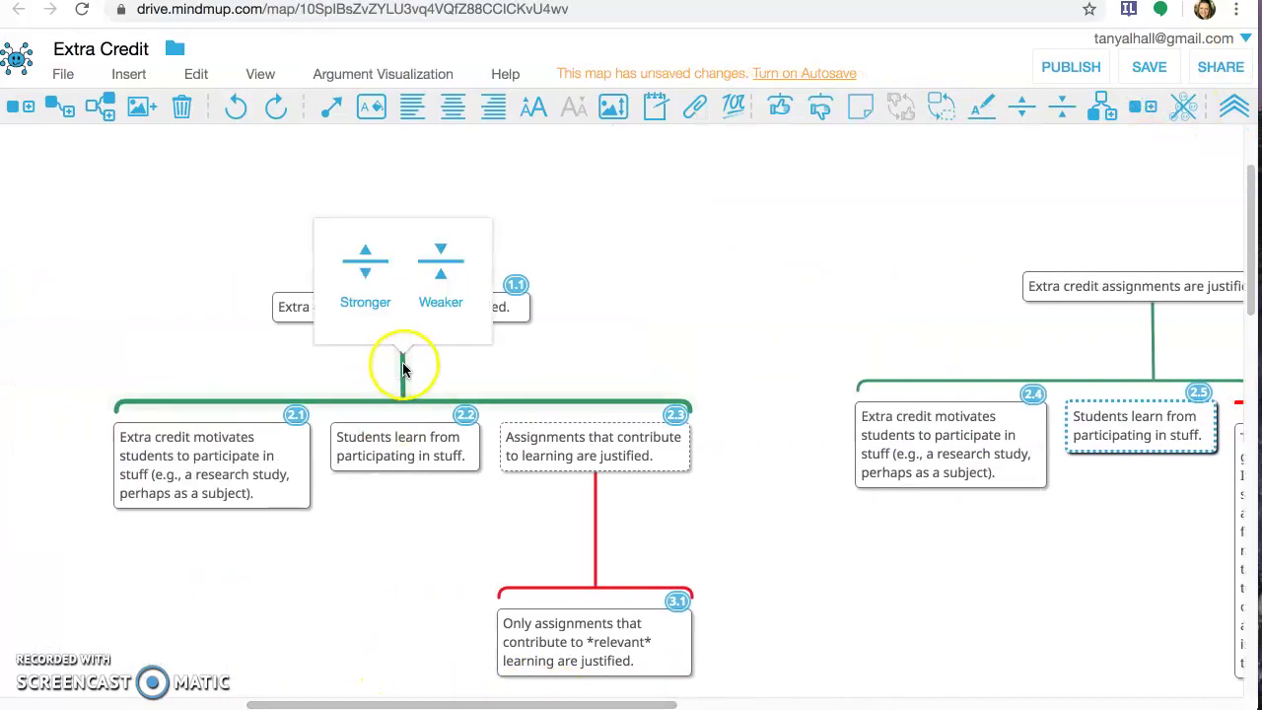
left_click(372, 284)
left_click(427, 279)
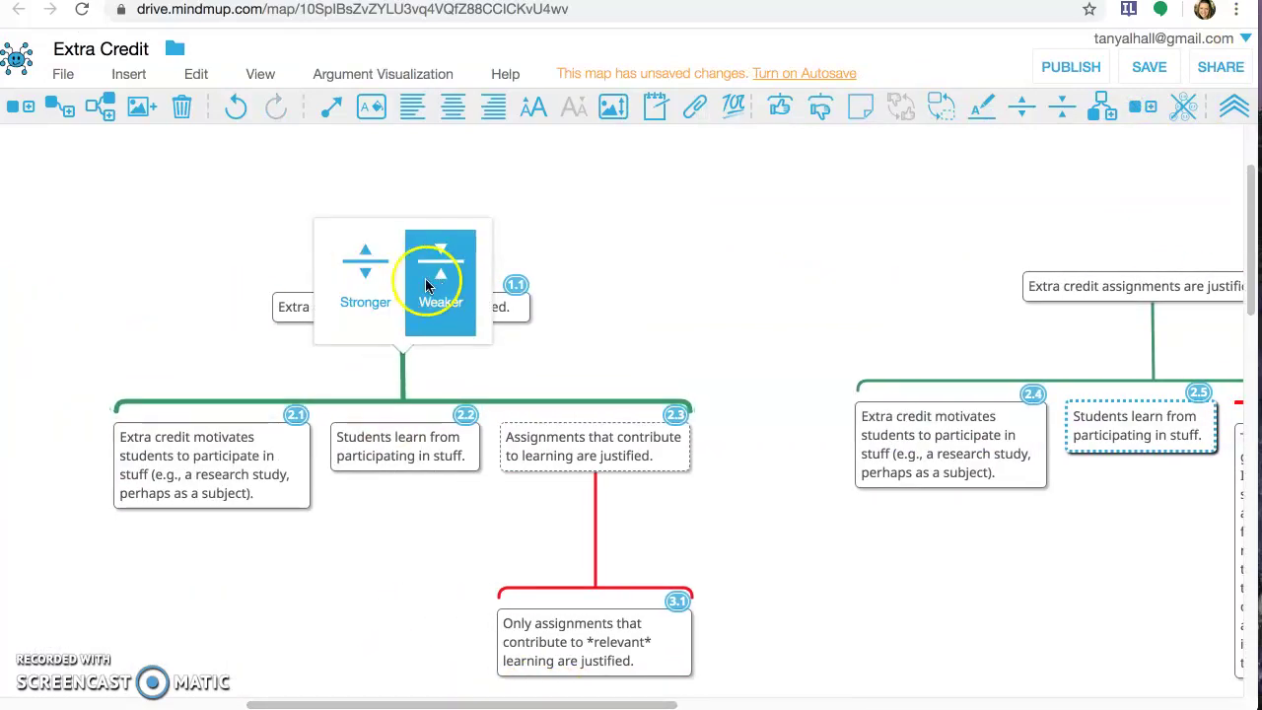
left_click(343, 284)
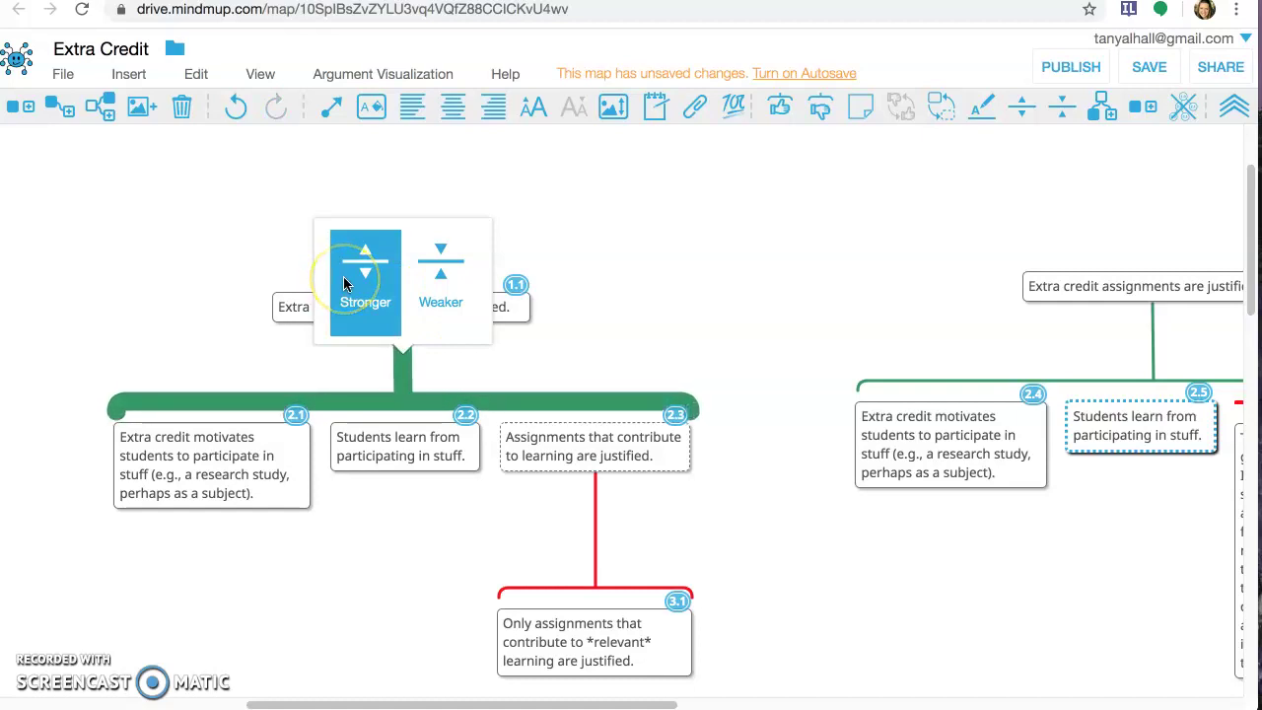
left_click(636, 513)
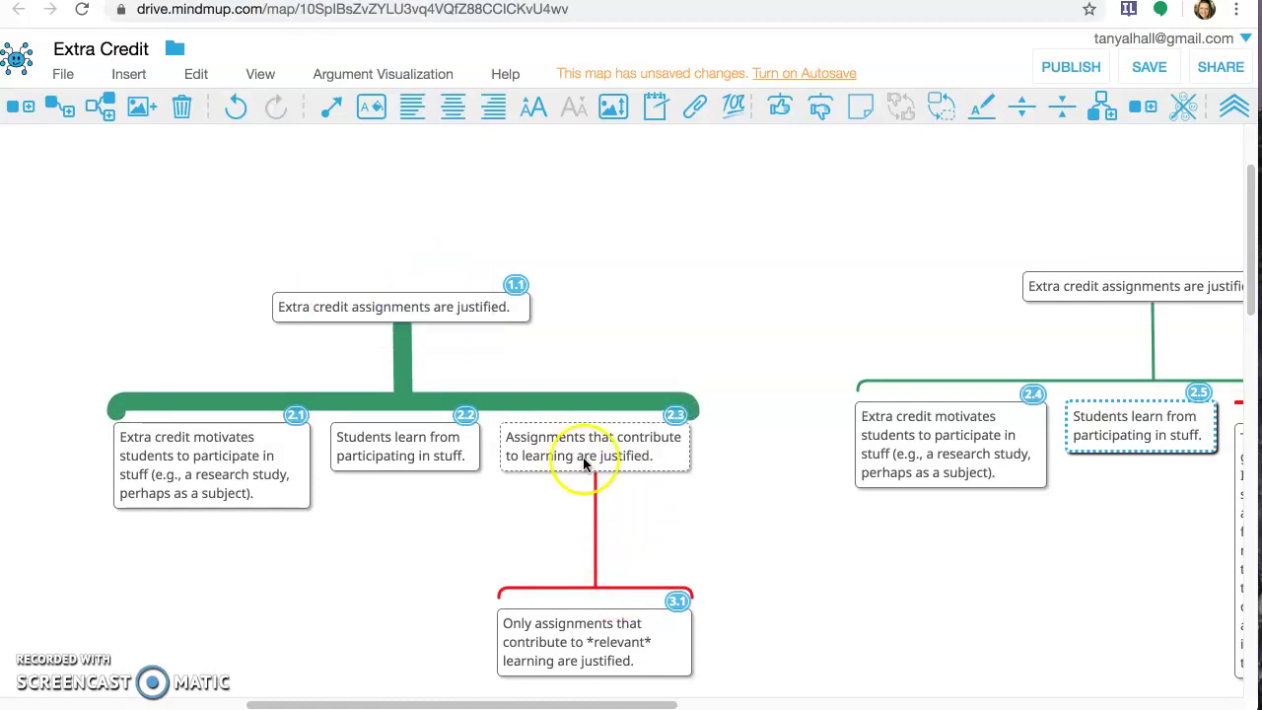
left_click_drag(568, 705, 760, 695)
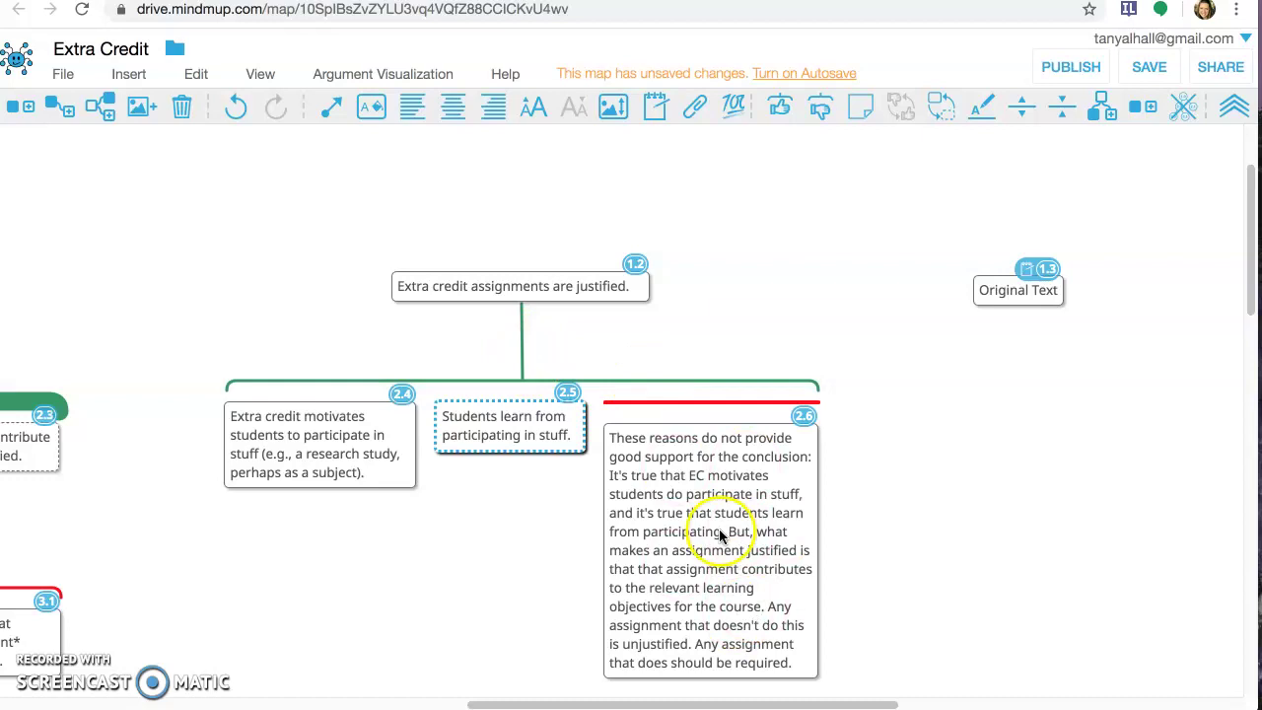
scroll(721, 534, "down", 2)
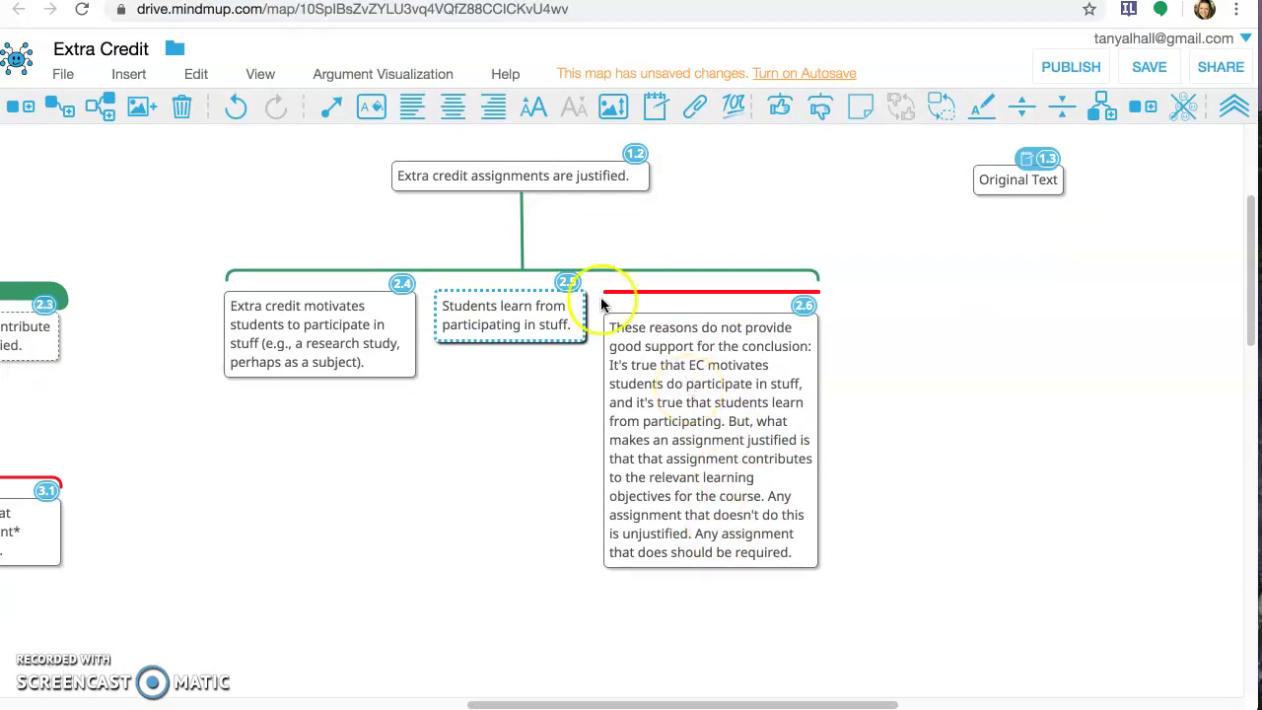
left_click(518, 226)
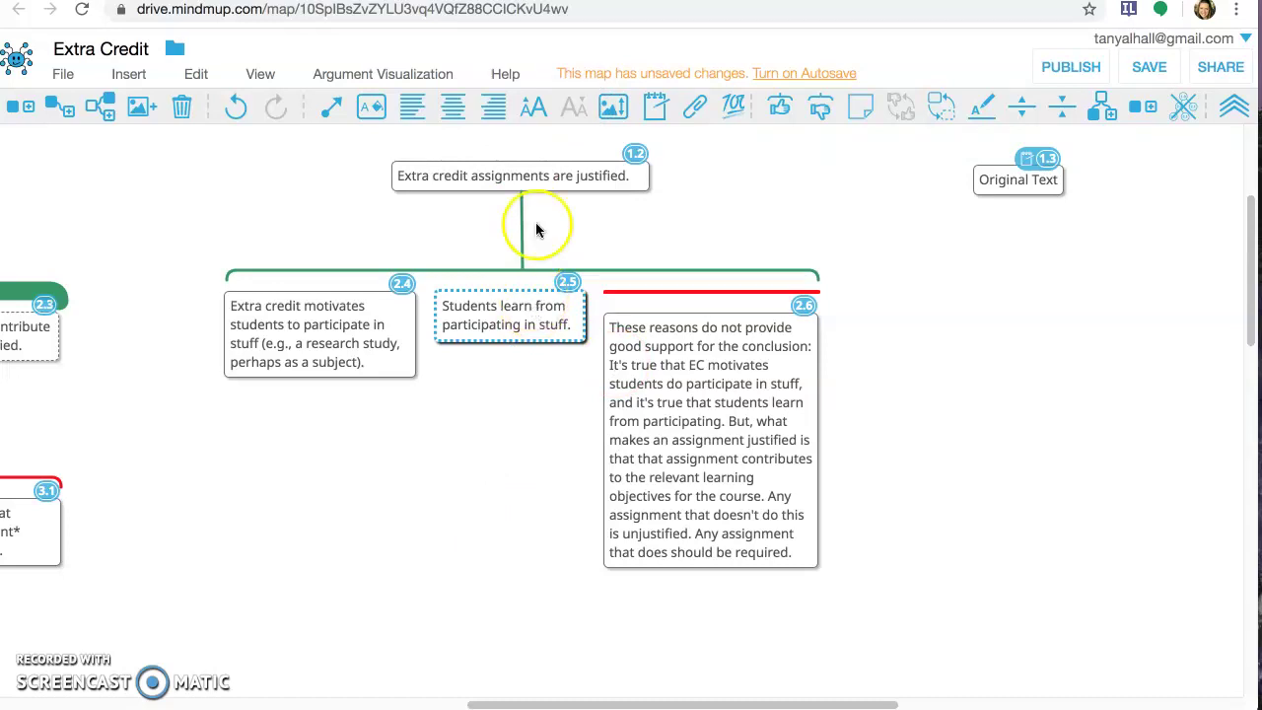
left_click(983, 109)
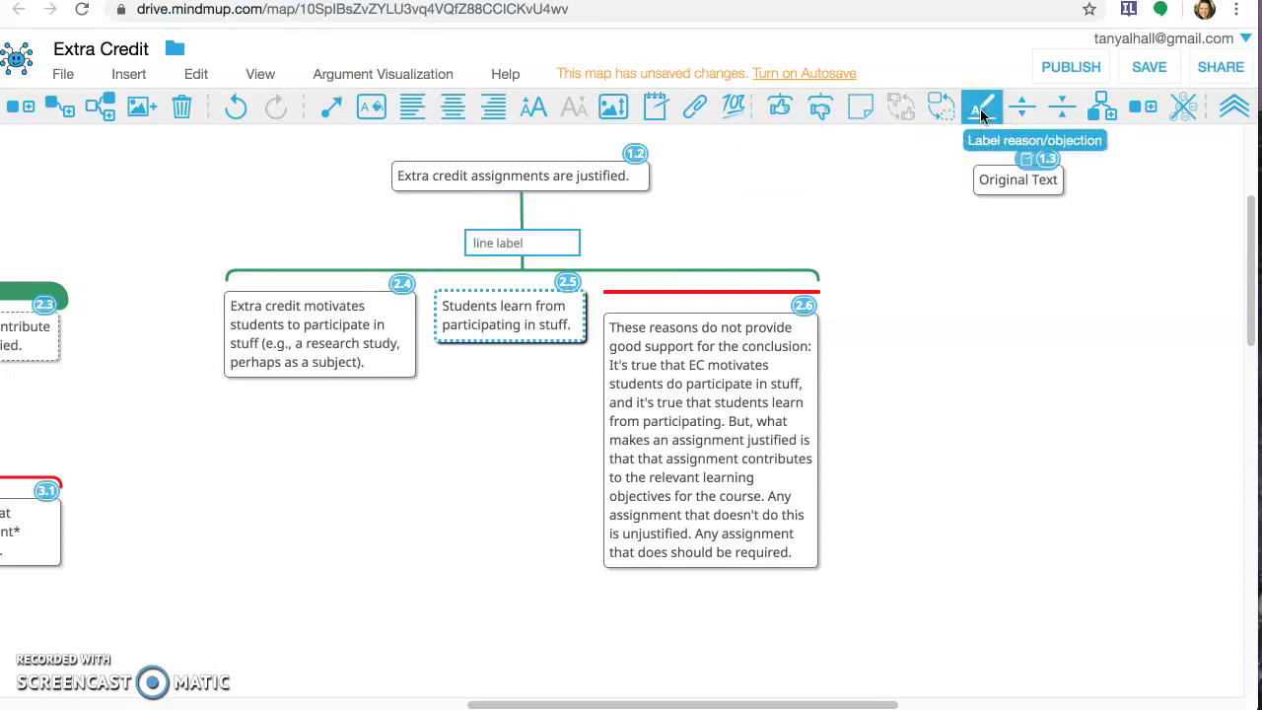
type("dkfj dkfj d")
key("BackSpace")
left_click(959, 215)
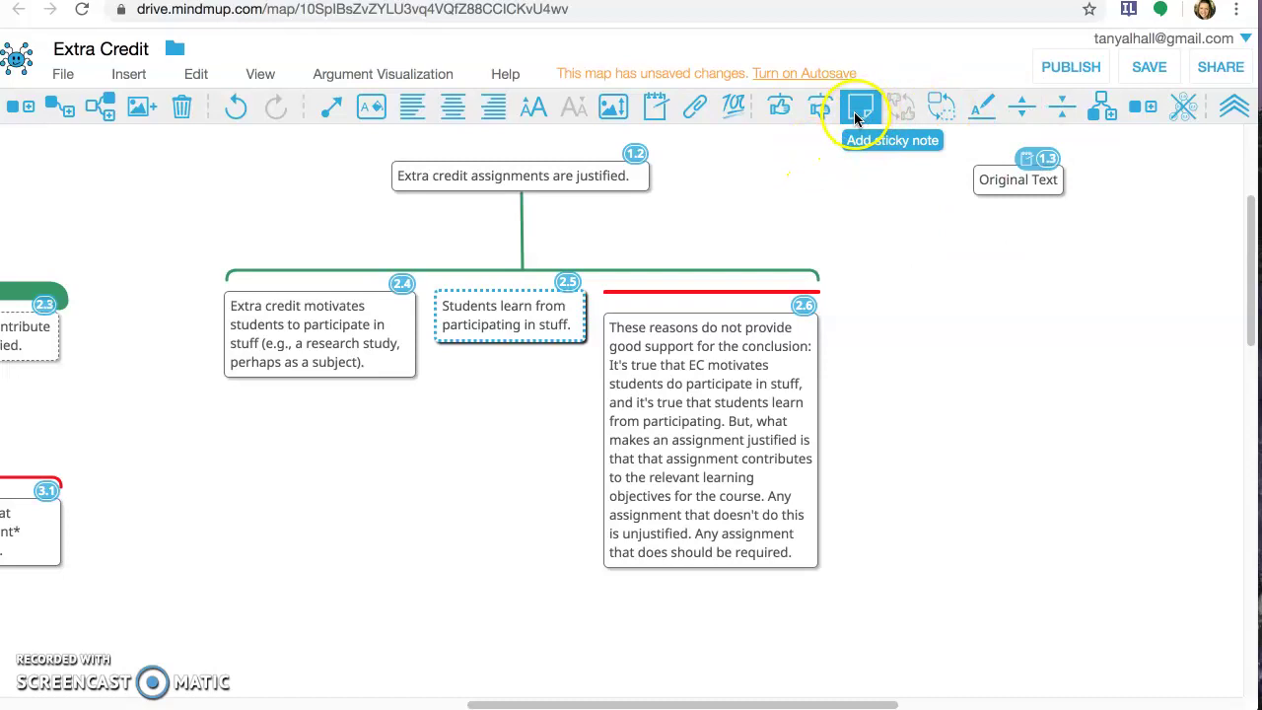
Attach a sticky note with placeholder text to reason 2.4
left_click(358, 301)
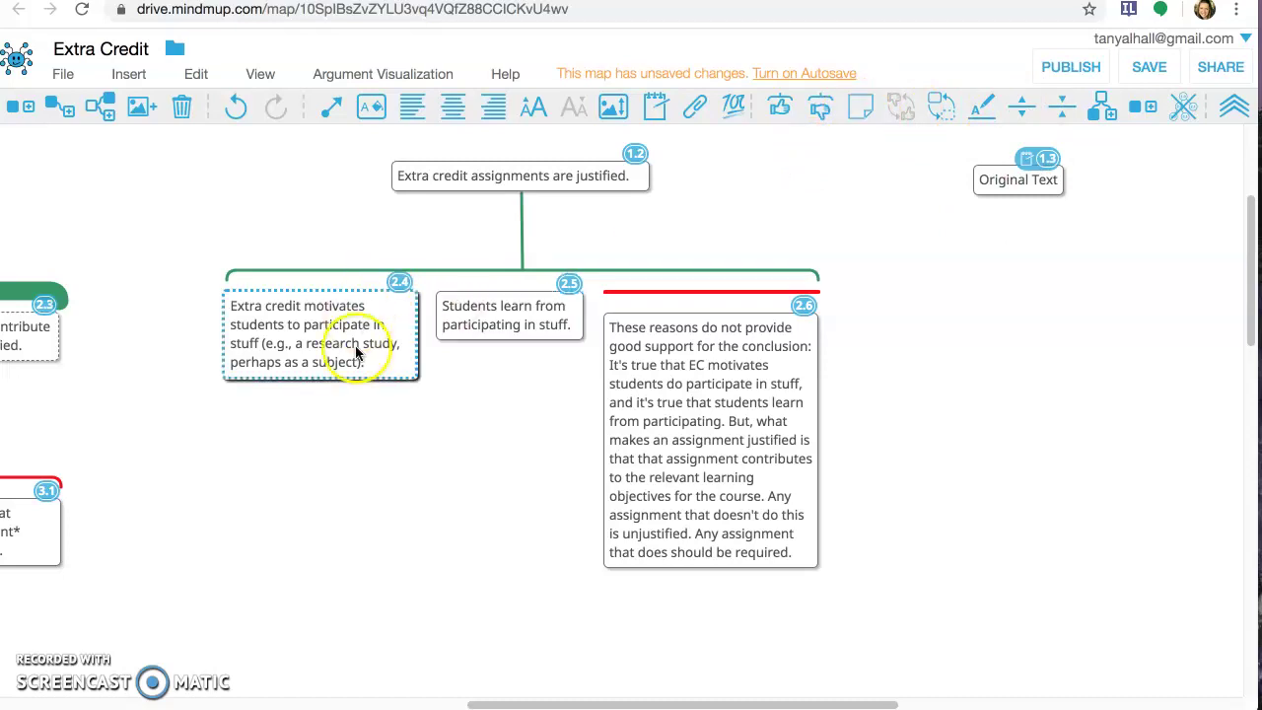
left_click(858, 108)
type("skdjkfjdkfjdkfjdkfjdklf j")
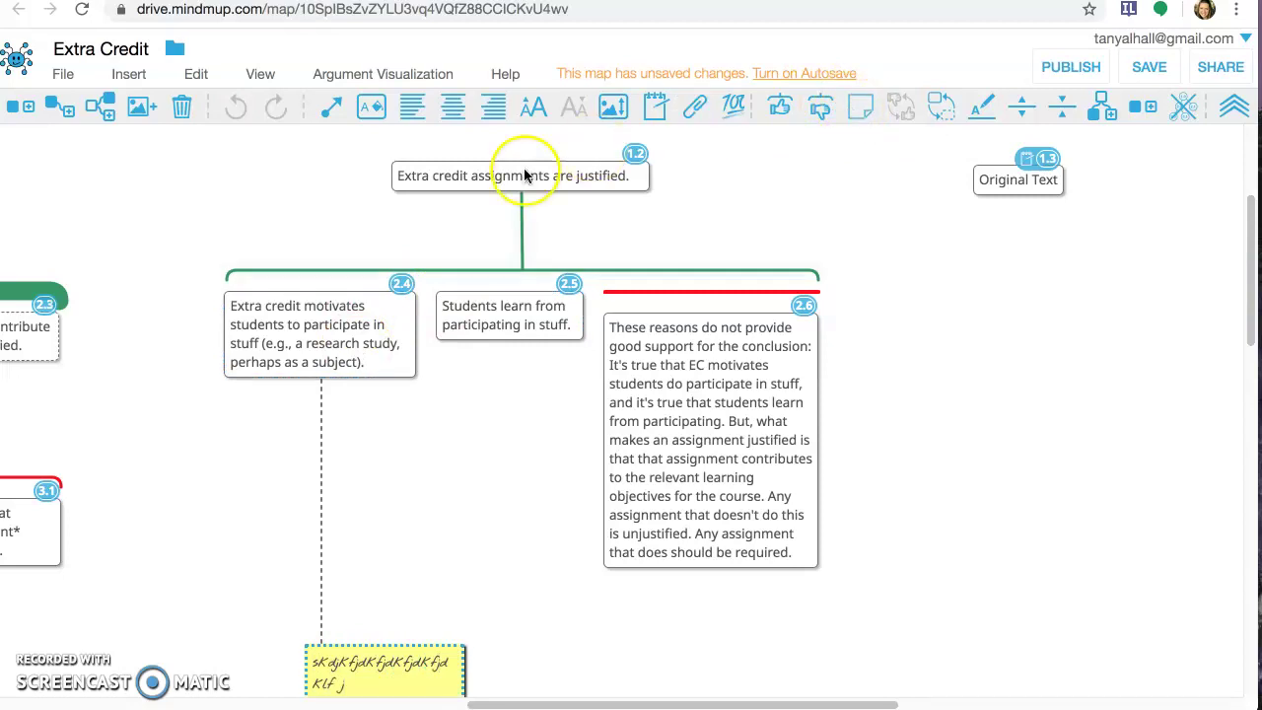
left_click(510, 280)
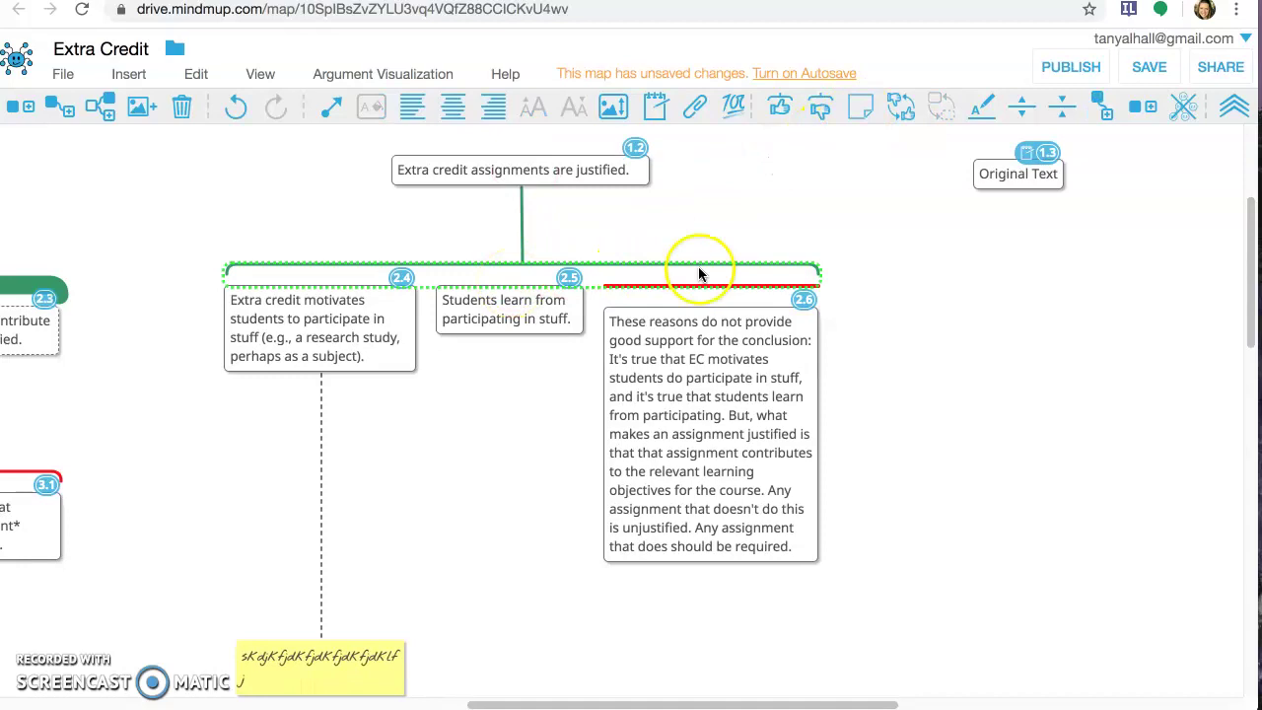
Add a second placeholder sticky note beside objection 2.6
left_click(860, 105)
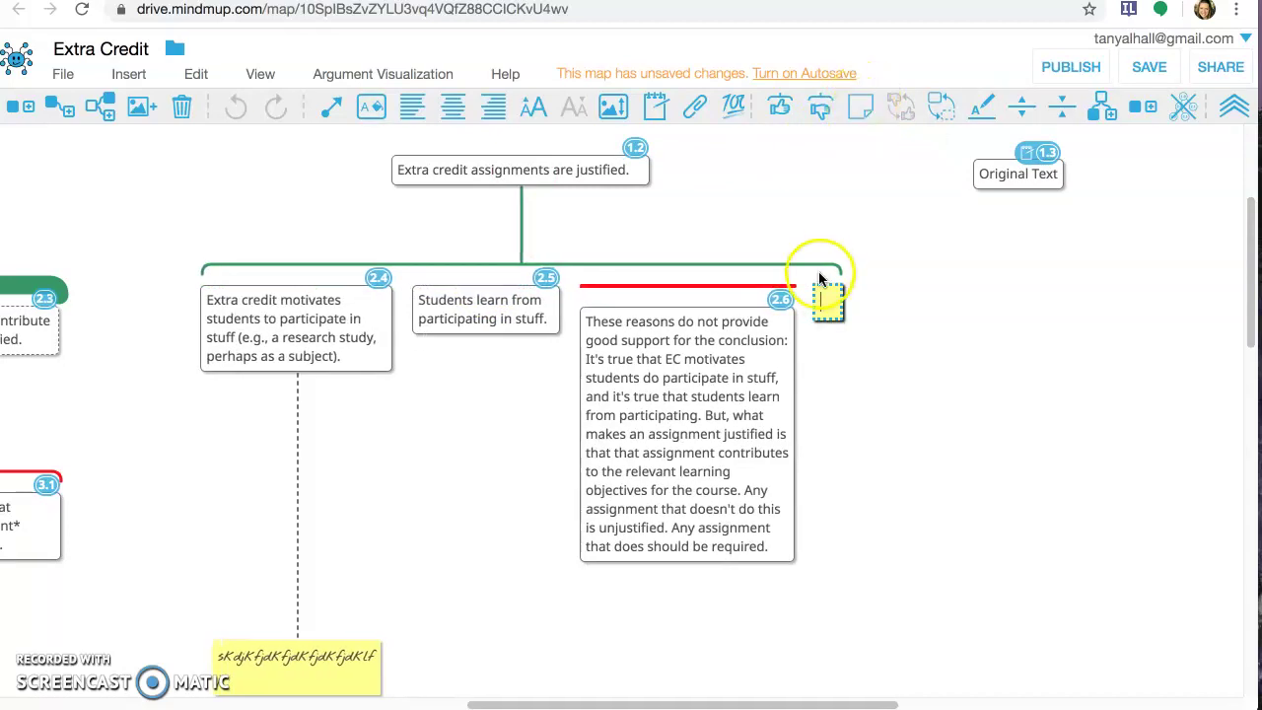
type("jdlsjfkdfjdklfjdkfjdkfjd A")
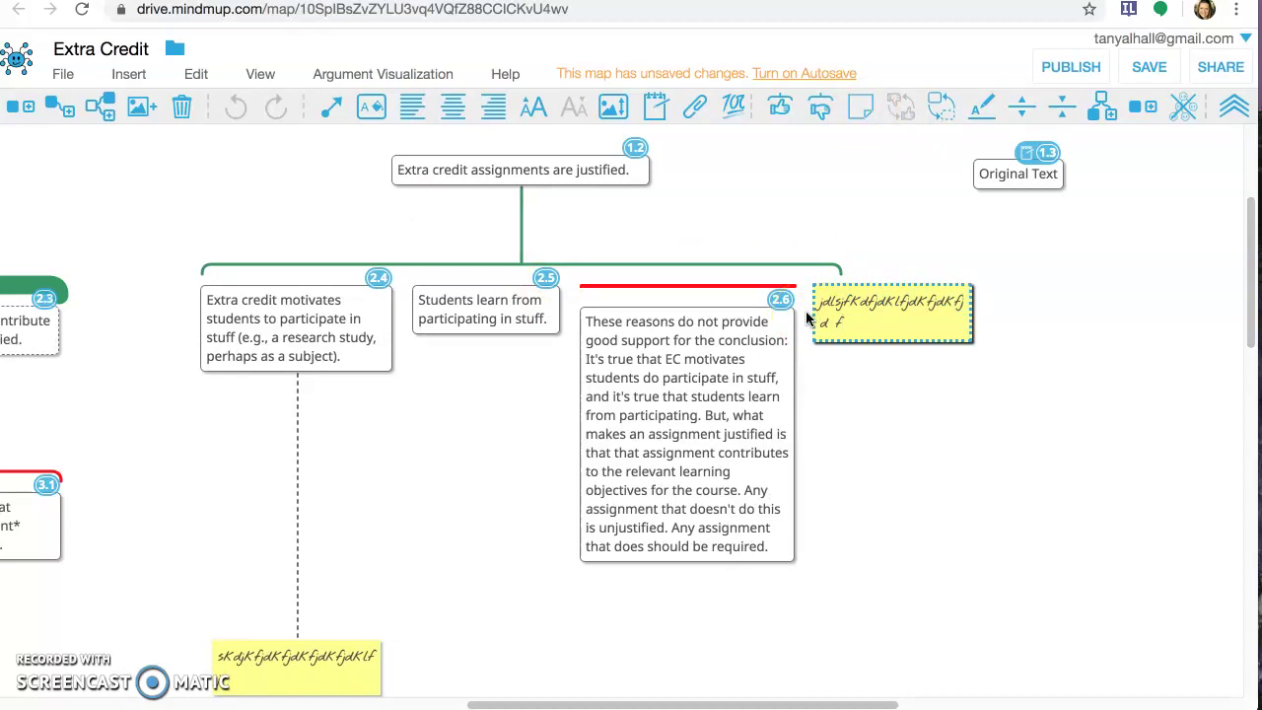
left_click(954, 538)
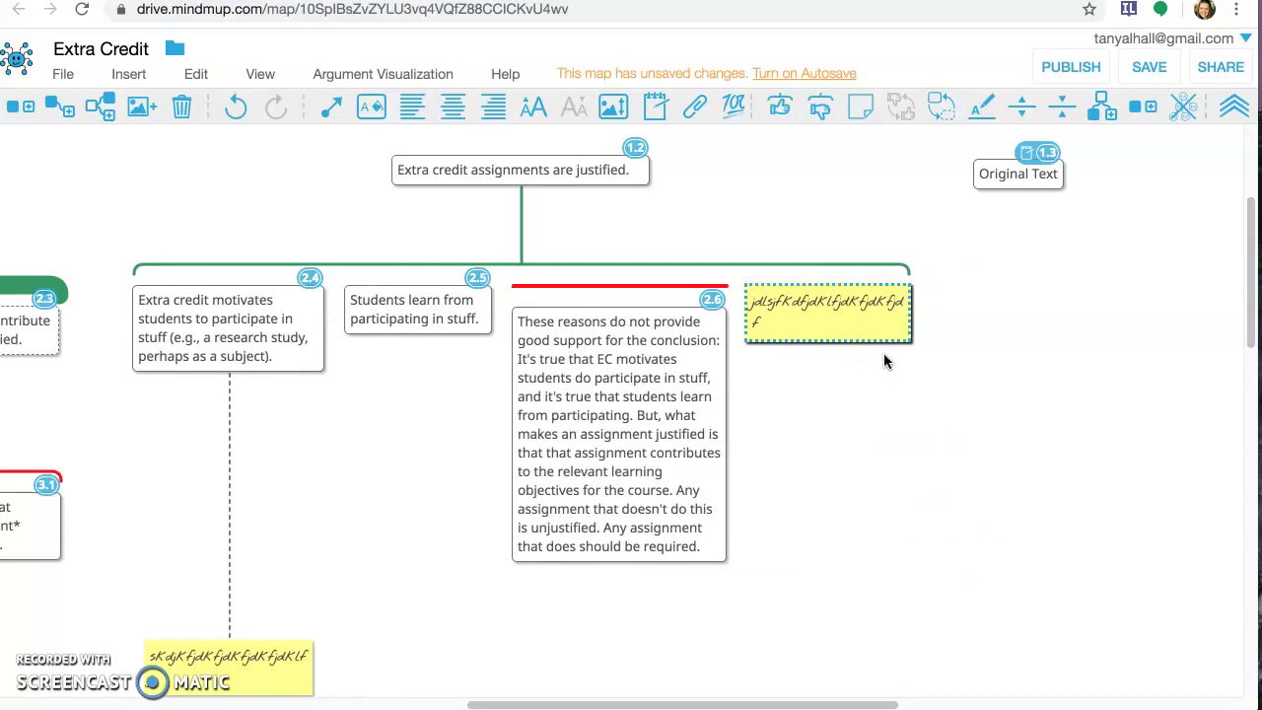
Adjust the link under node 1.2 between Stronger and Weaker, ending on a thin, light line
left_click(519, 235)
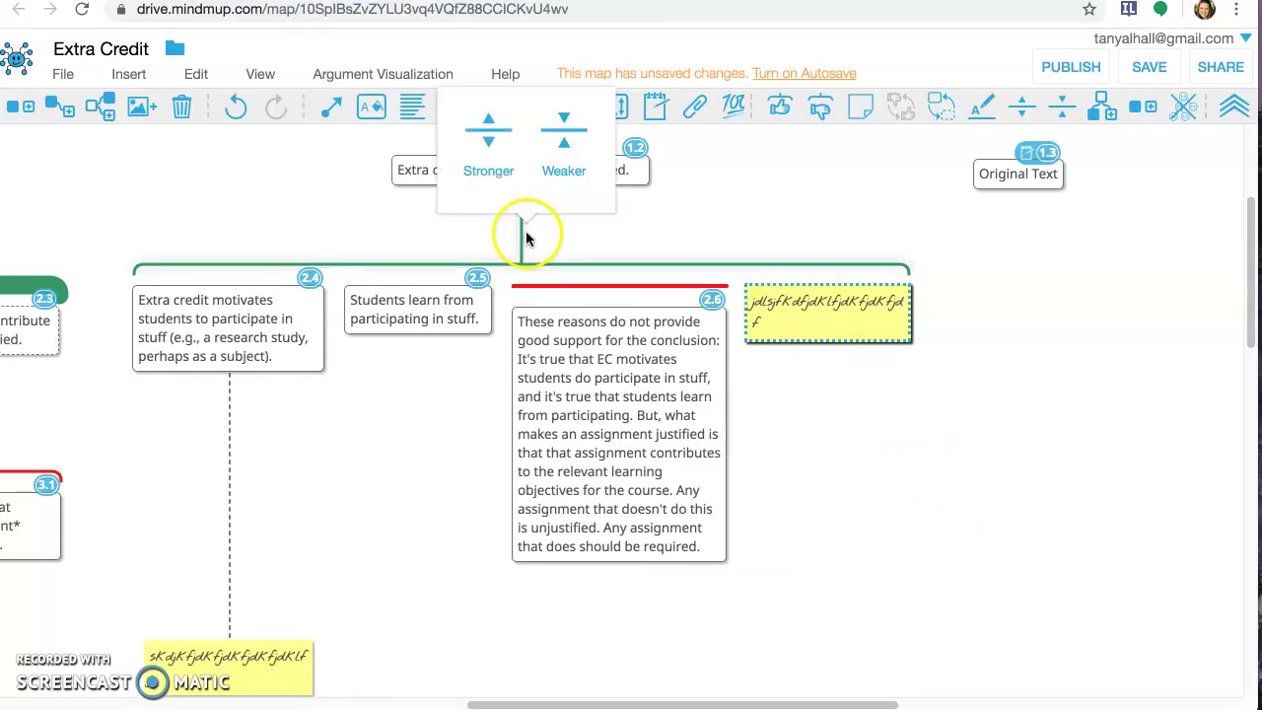
left_click(558, 150)
left_click(469, 127)
left_click(476, 127)
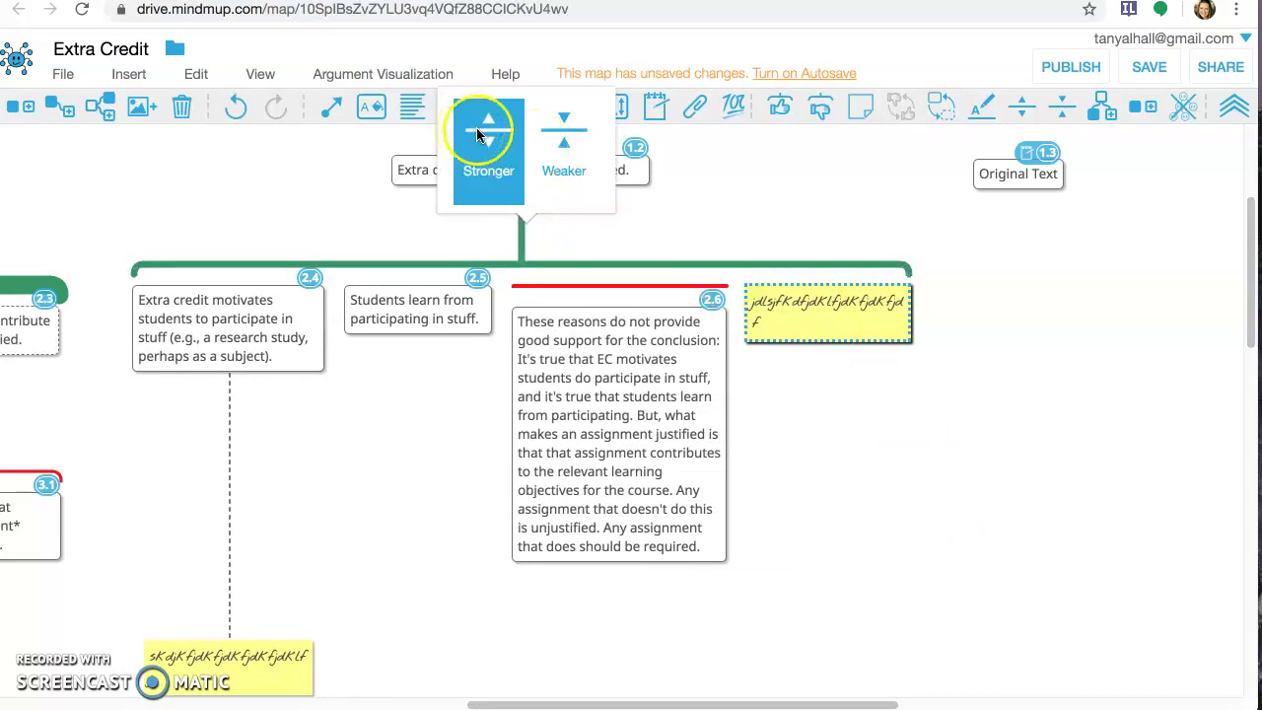
left_click(577, 138)
left_click(488, 136)
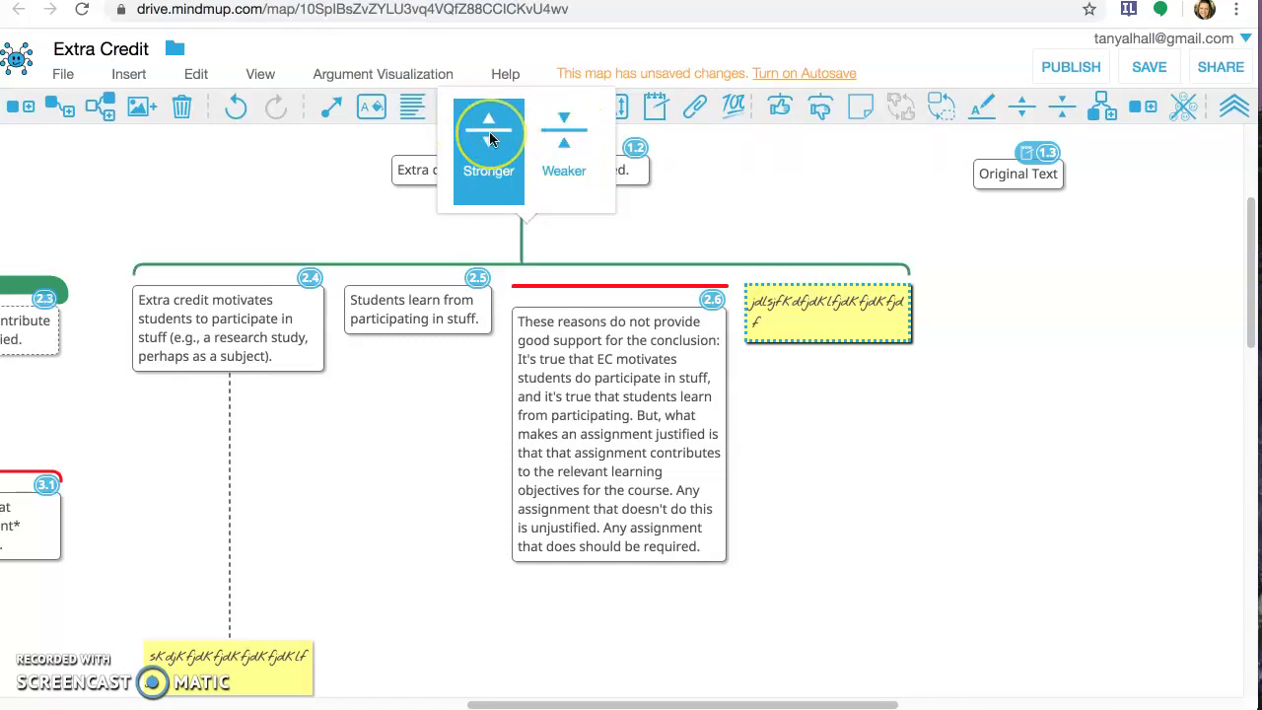
left_click(563, 127)
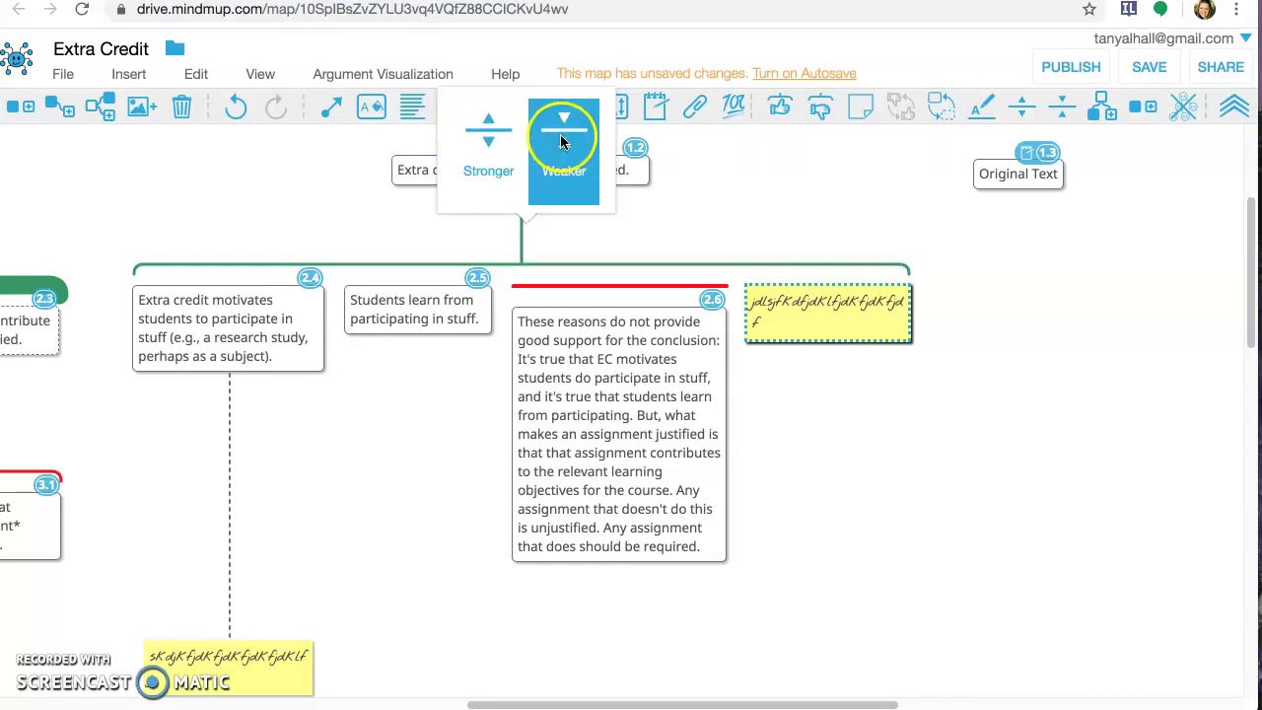
left_click(727, 217)
left_click(812, 315)
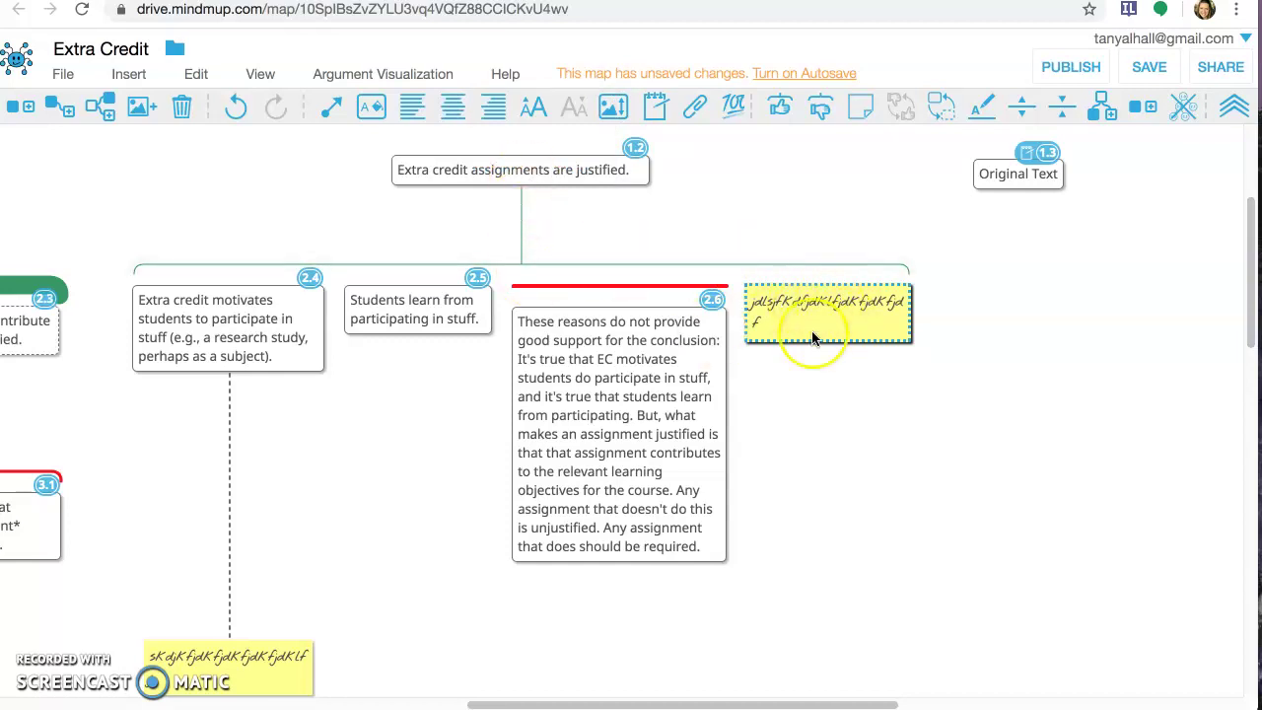
Move the bottom sticky note up onto node 2.4, then select the note beside 2.6
left_click(264, 663)
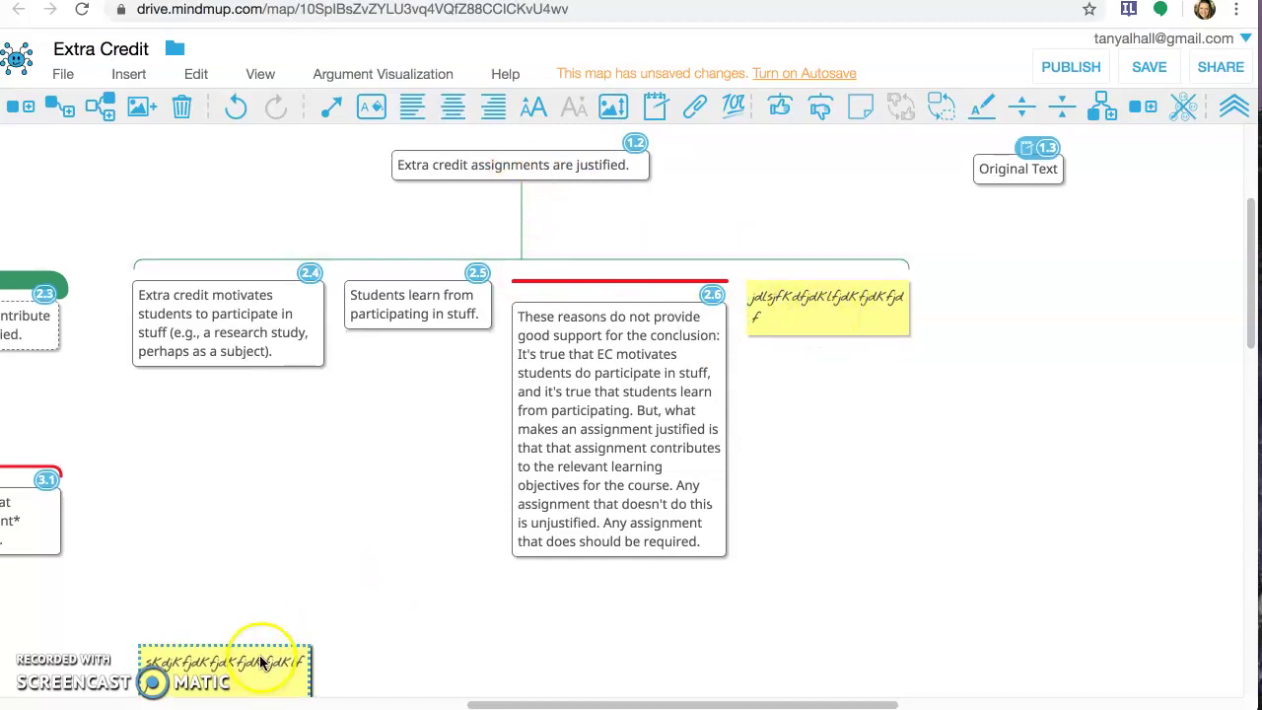
left_click_drag(265, 663, 240, 296)
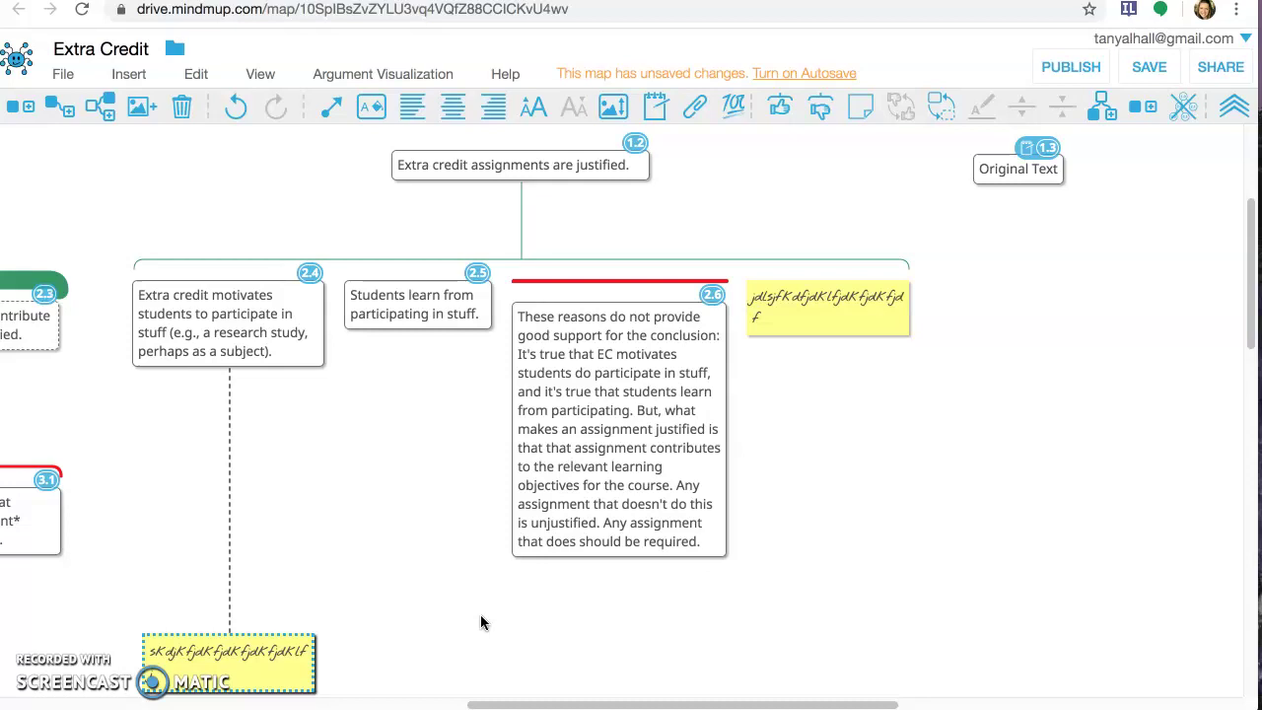
left_click(570, 387)
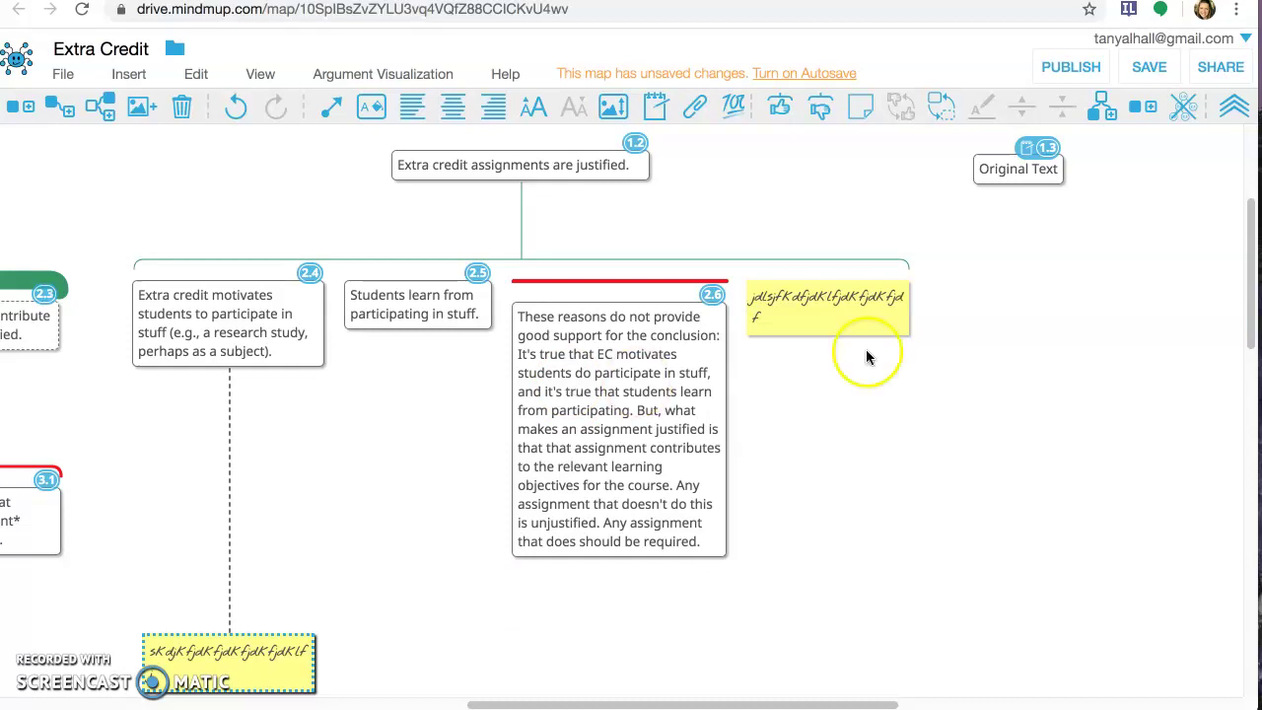
left_click(855, 313)
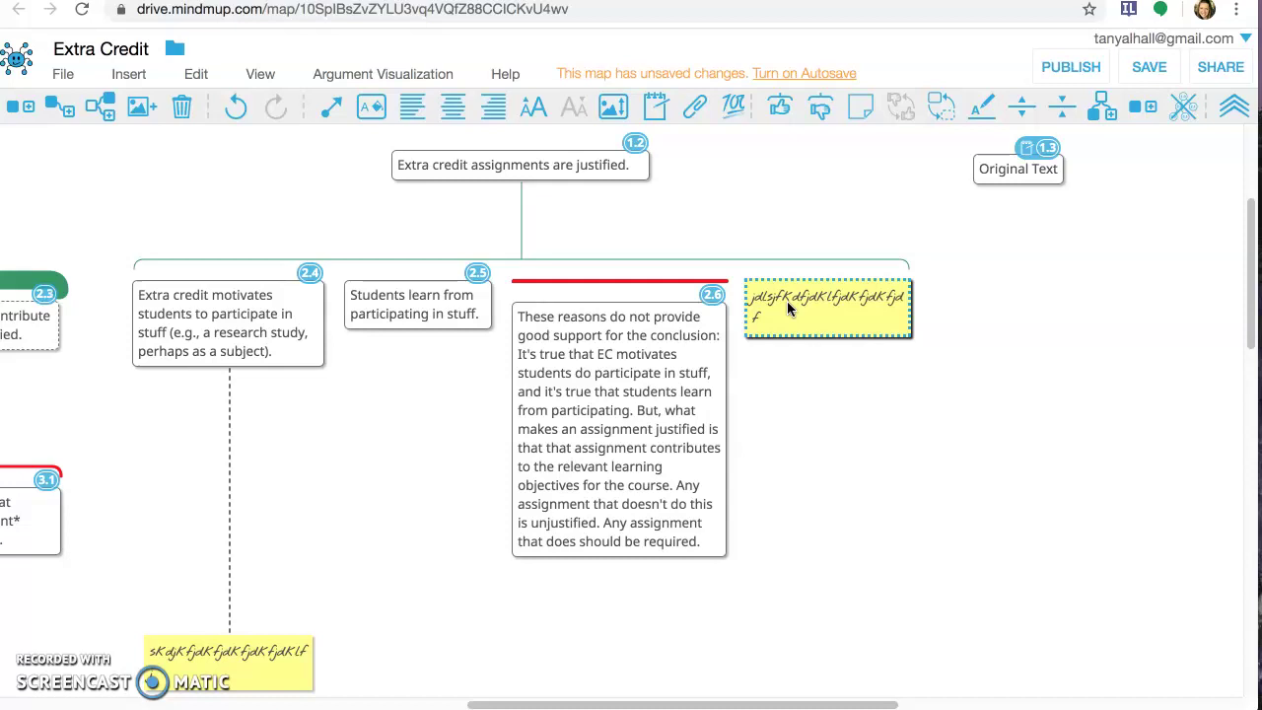
left_click(797, 284)
left_click(817, 330)
left_click(833, 318)
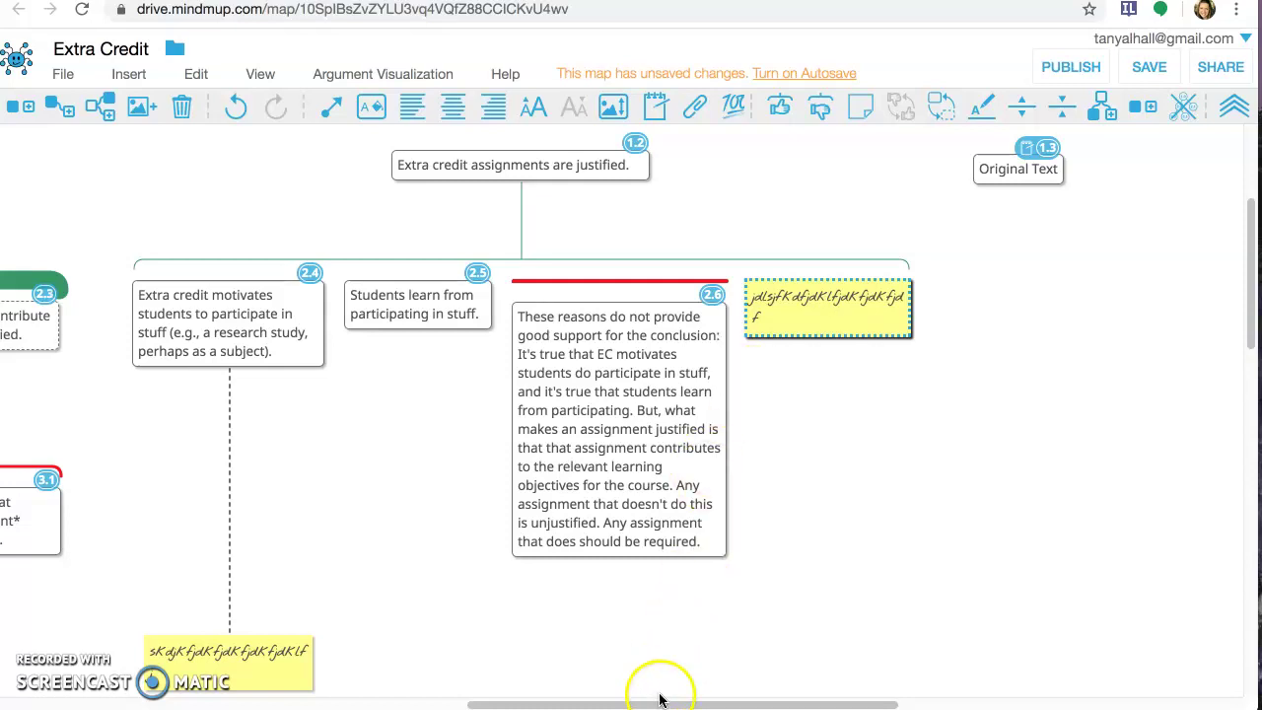
Glance at the extra credit article, then scroll the map to show original node 1.1
left_click_drag(657, 705, 485, 690)
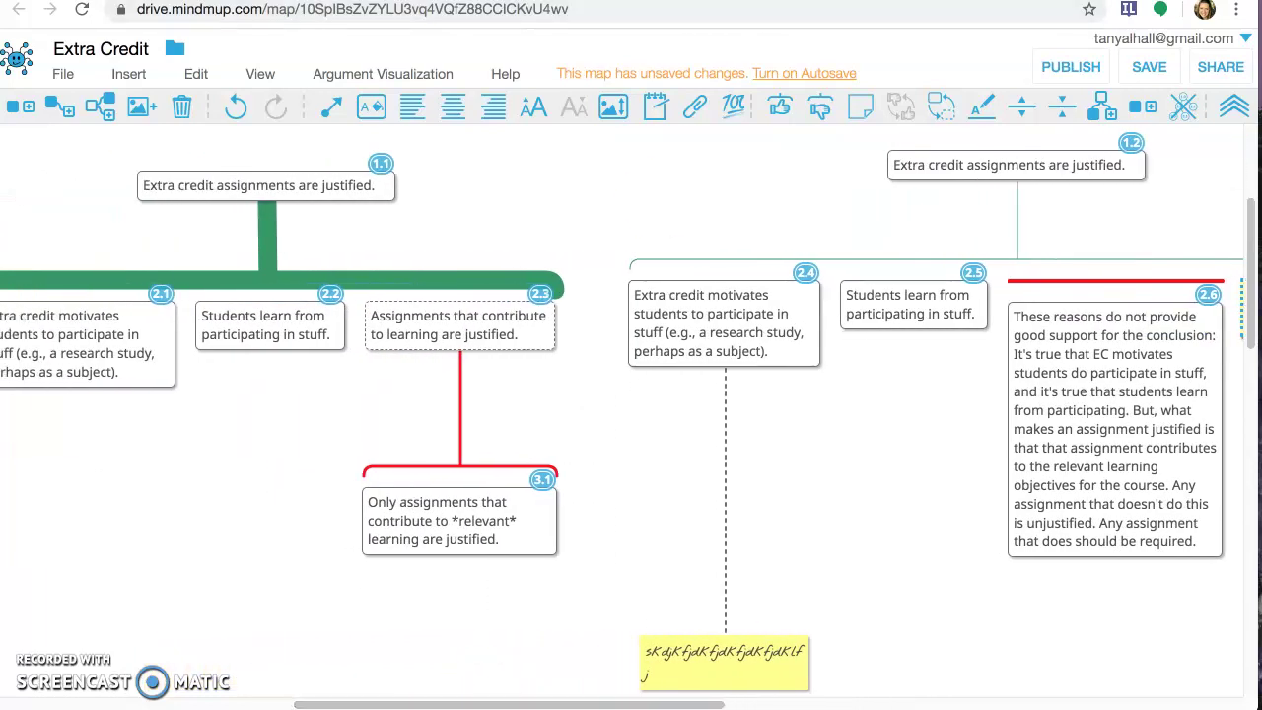
left_click(727, 1)
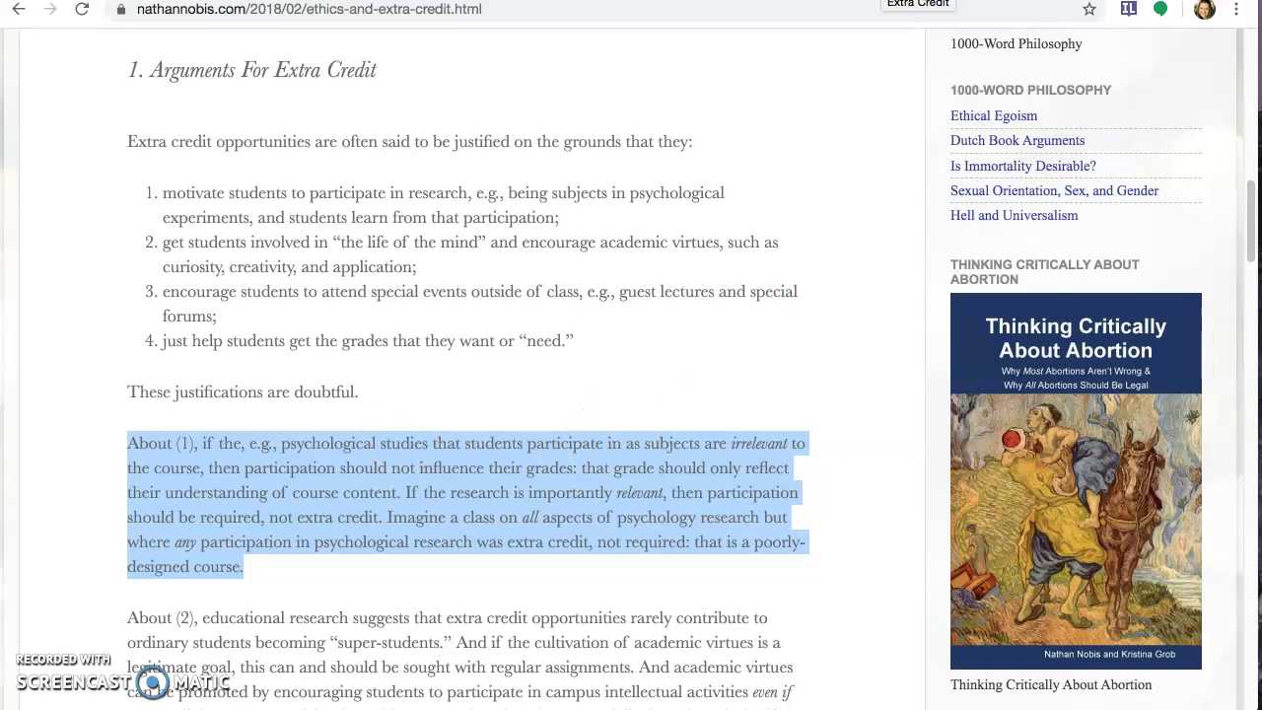
left_click(917, 1)
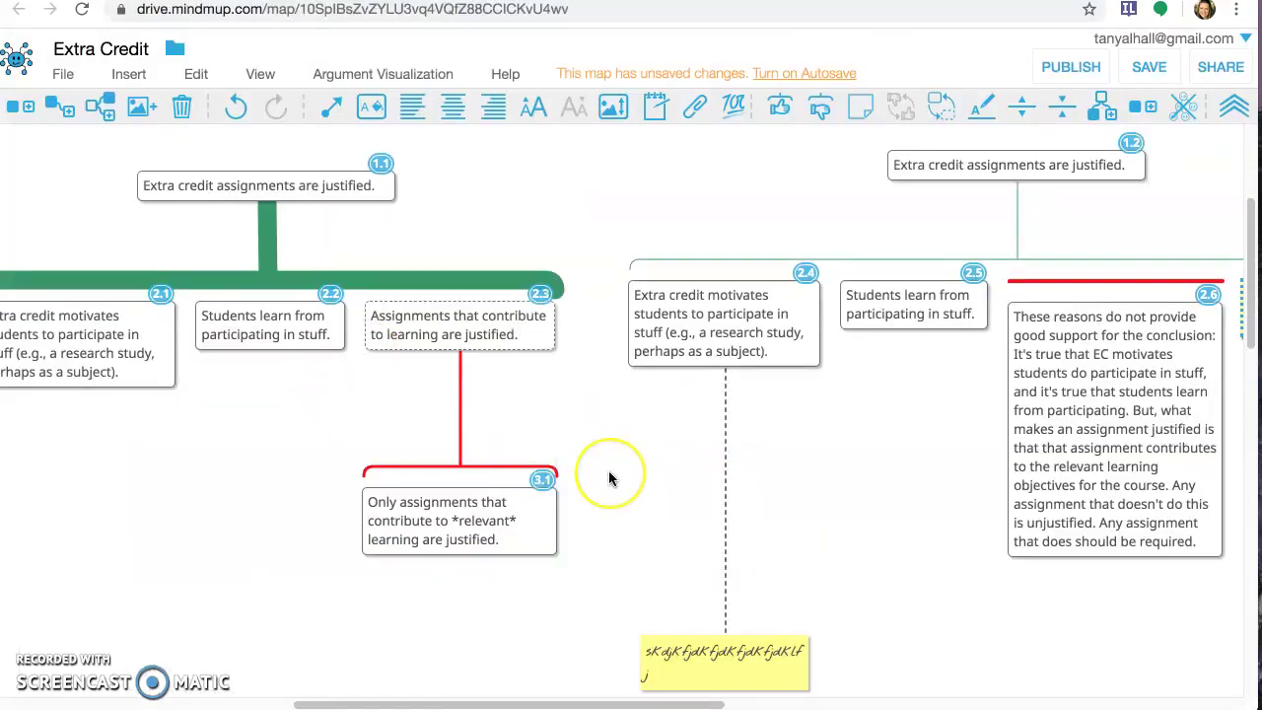
scroll(609, 479, "up", 3)
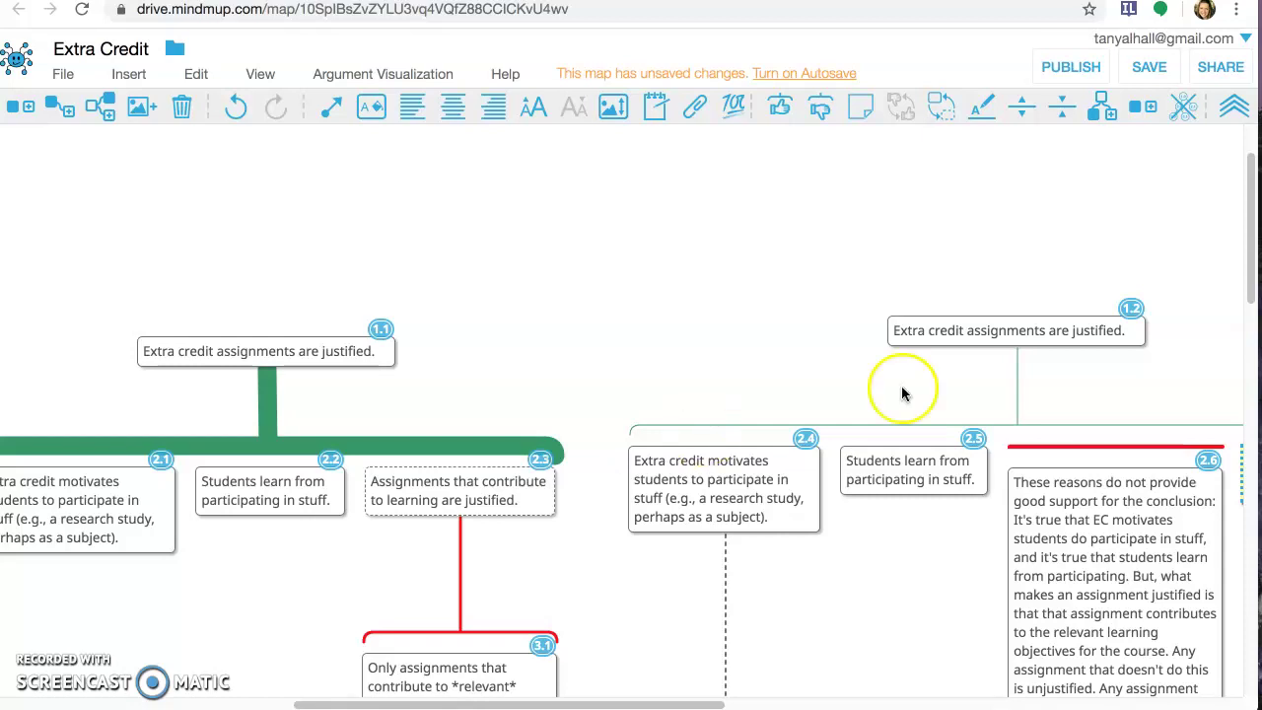
Attach the second map's root under node 1.1 and set its link to normal strength
left_click_drag(1047, 331, 358, 381)
left_click(493, 408)
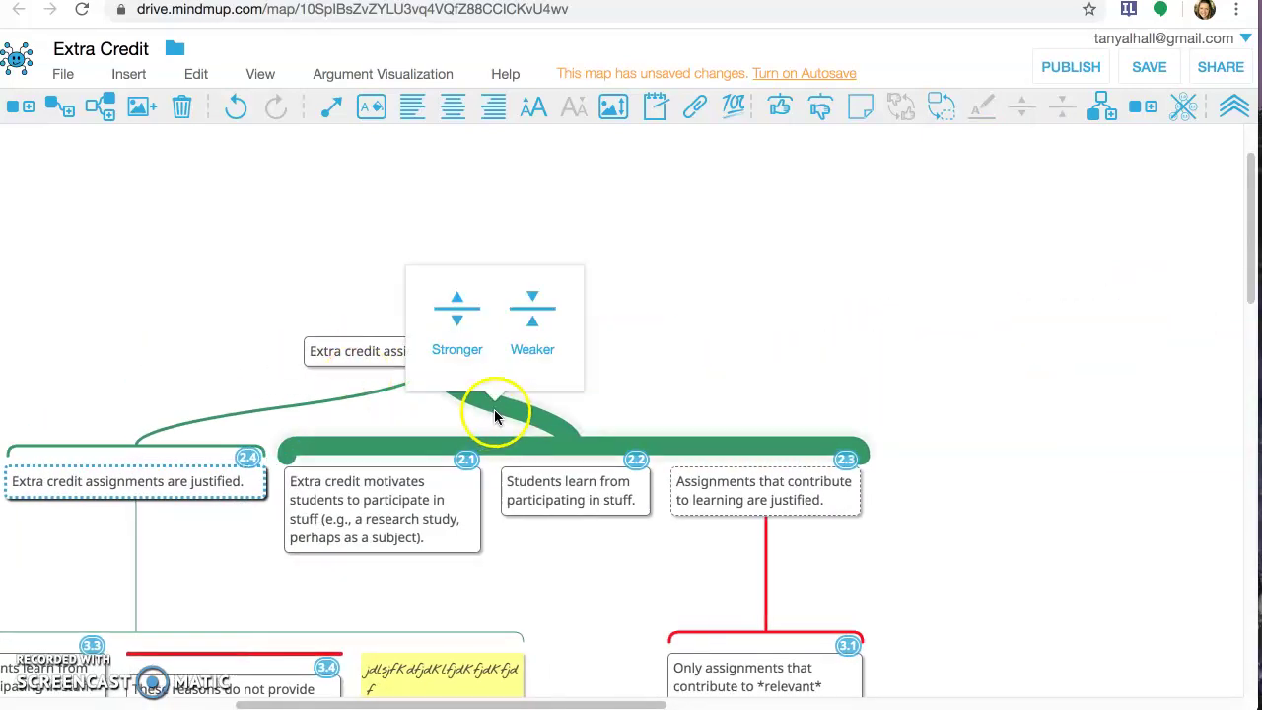
left_click(528, 327)
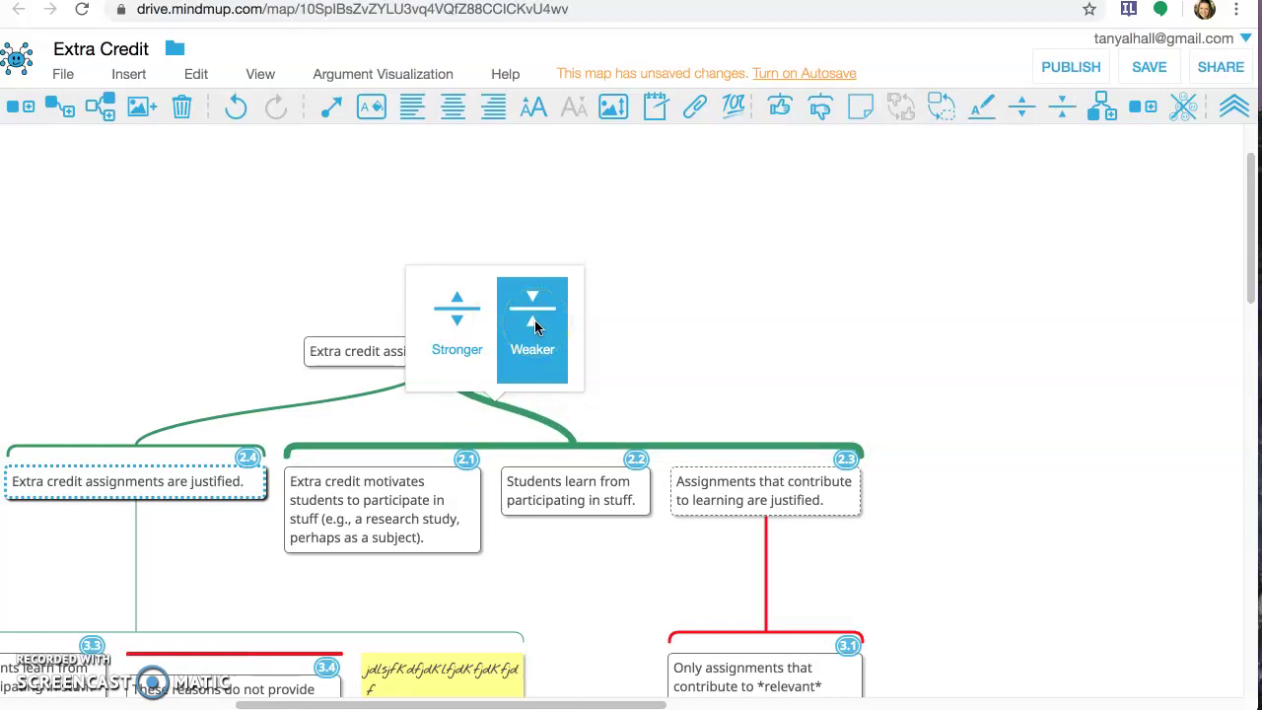
Paste the copied argument under node 1.1, detach it, and reattach it beneath 1.1
scroll(1068, 530, "down", 2)
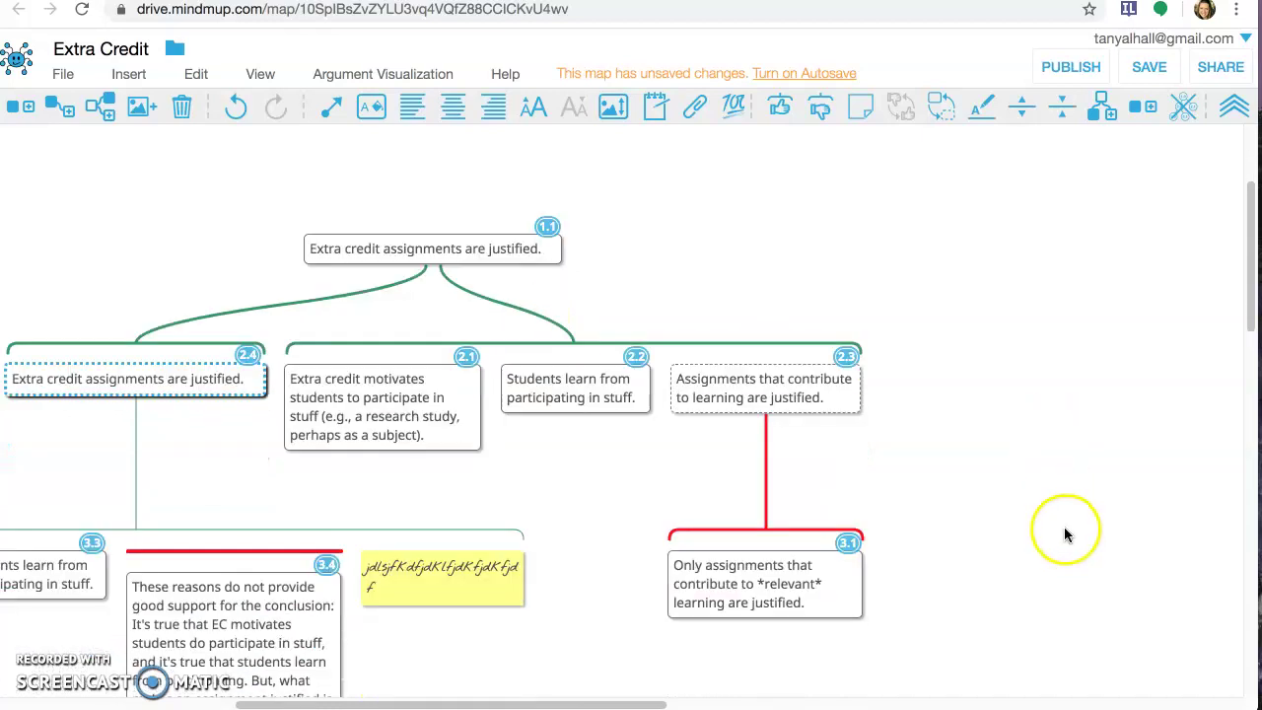
left_click(514, 253)
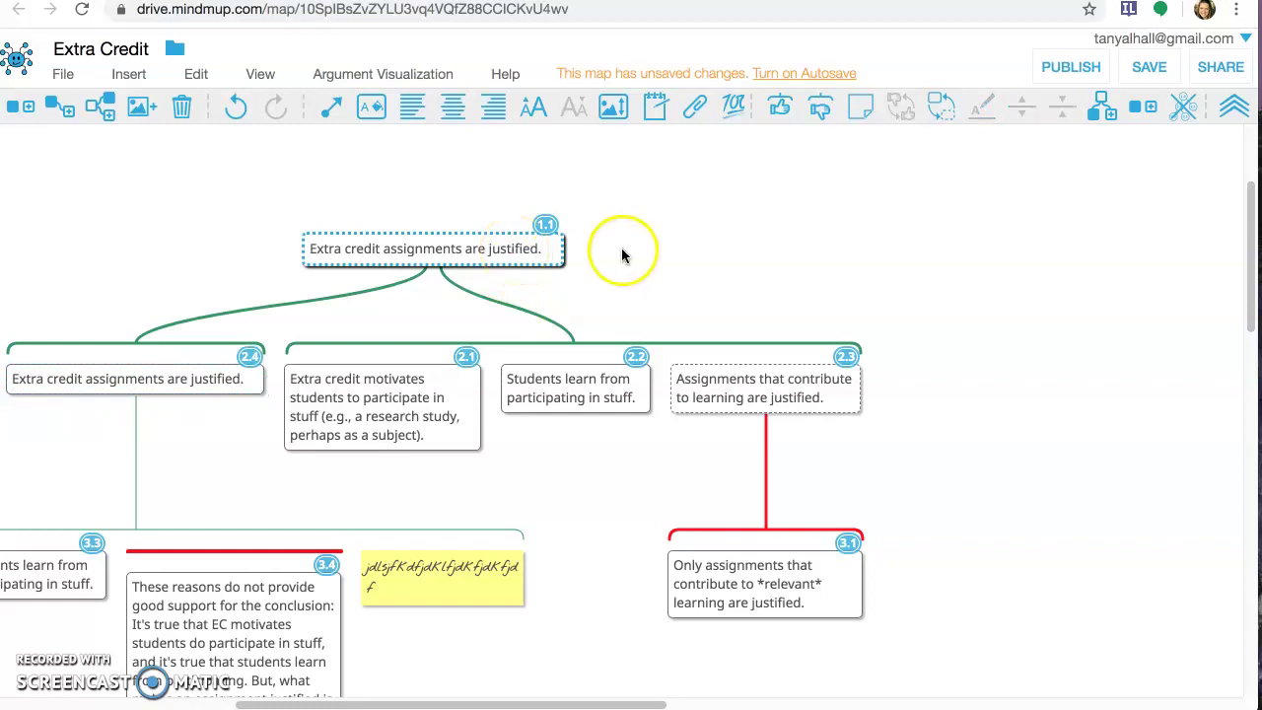
key("ctrl+v")
left_click_drag(1000, 366, 992, 384)
left_click_drag(1056, 676, 488, 175)
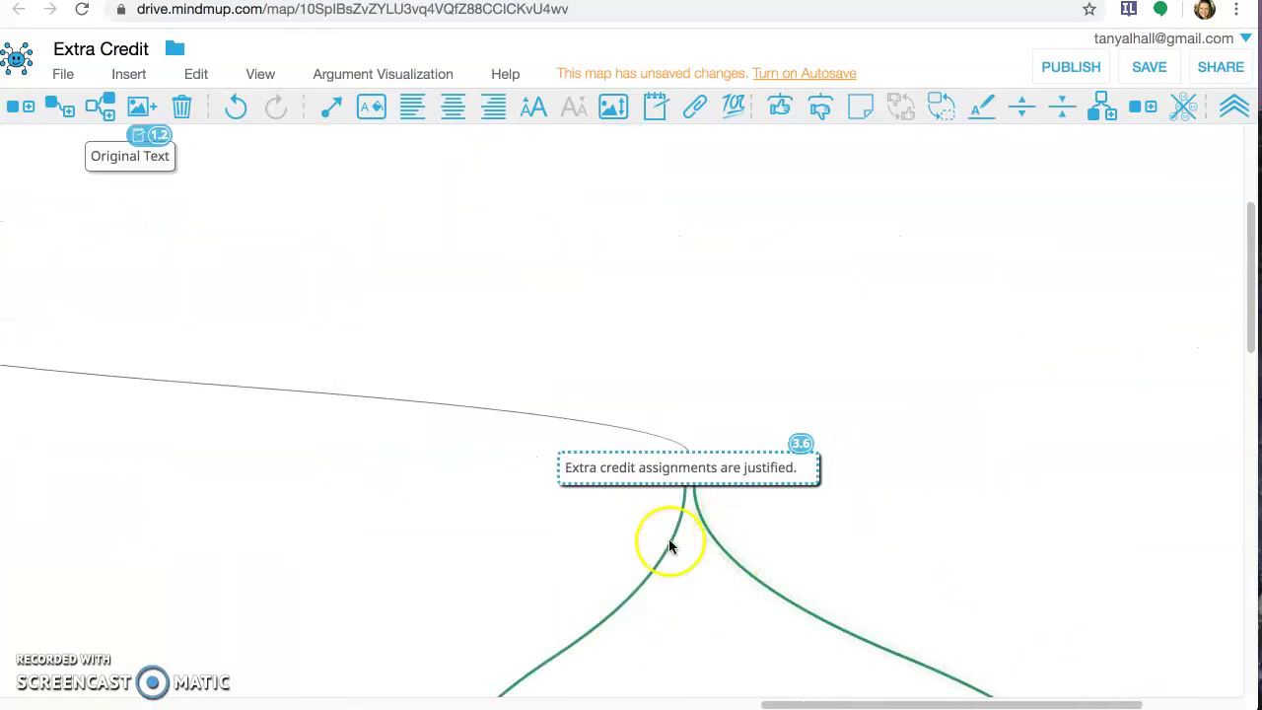
Pull duplicated claim 3.6 out and drop it under claim 3.5
left_click_drag(634, 459, 213, 482)
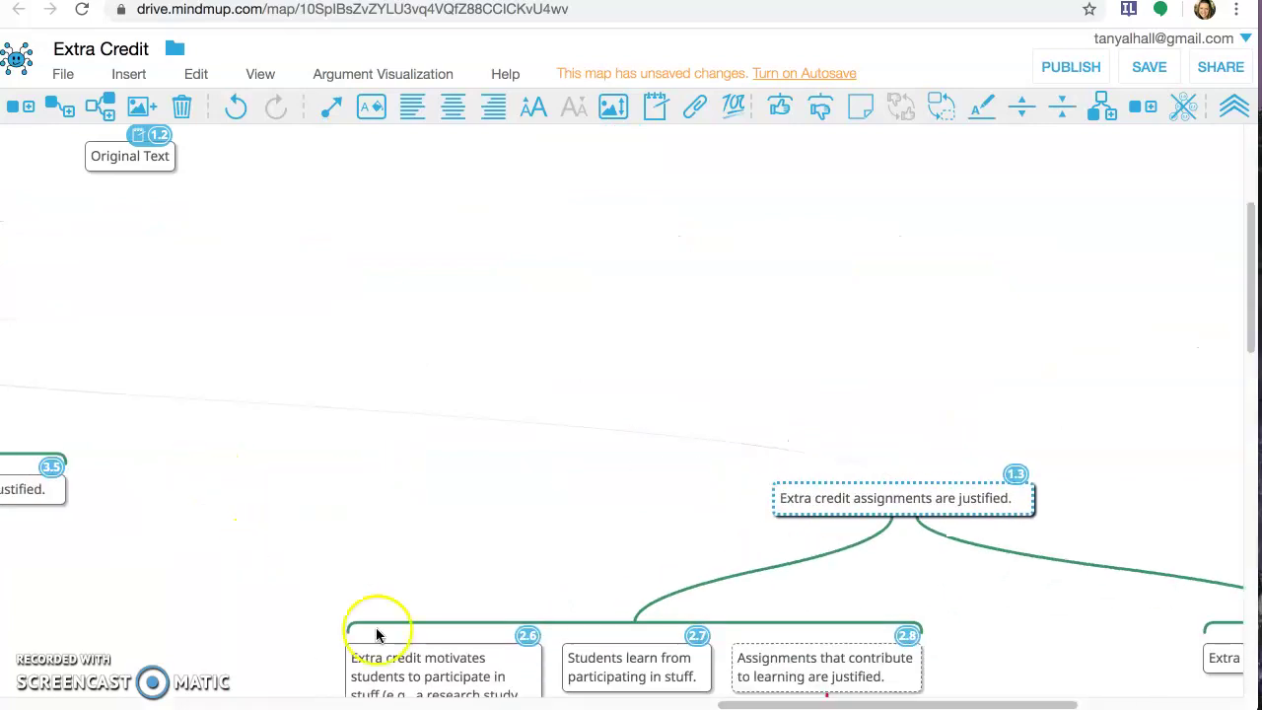
mouse_move(688, 695)
left_click_drag(870, 505, 54, 485)
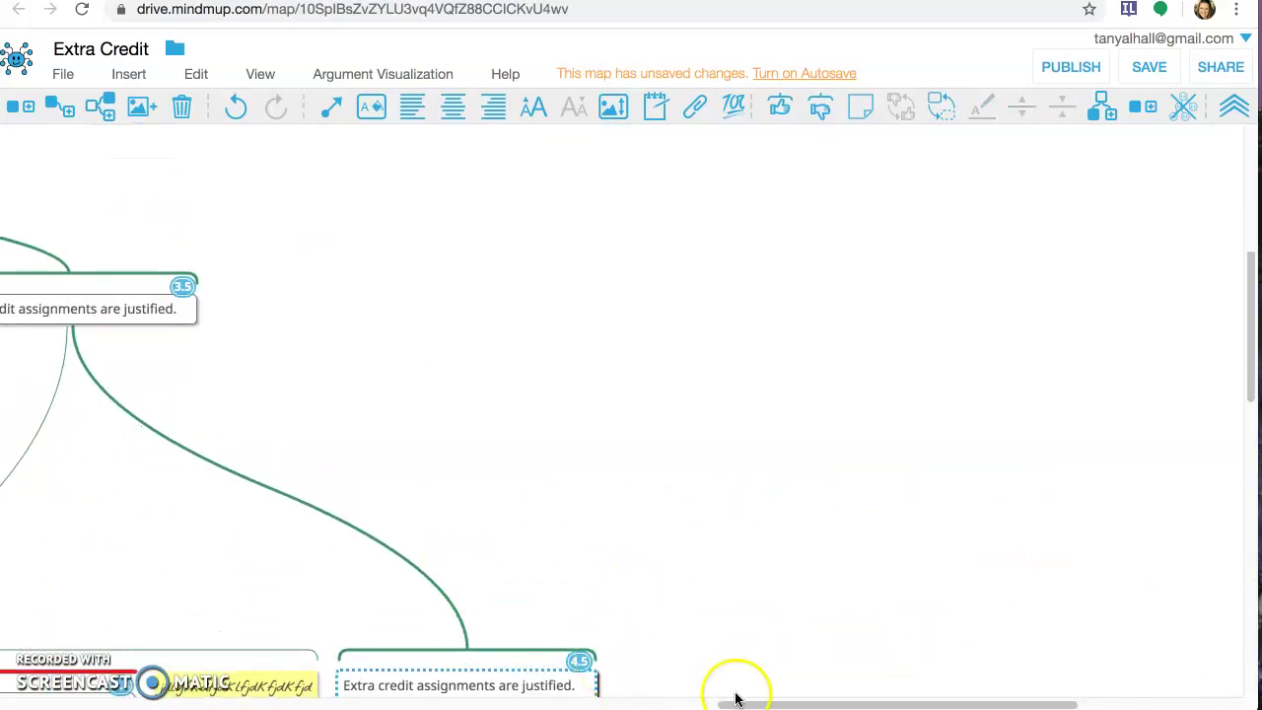
left_click_drag(733, 696, 419, 639)
scroll(400, 553, "right", 2)
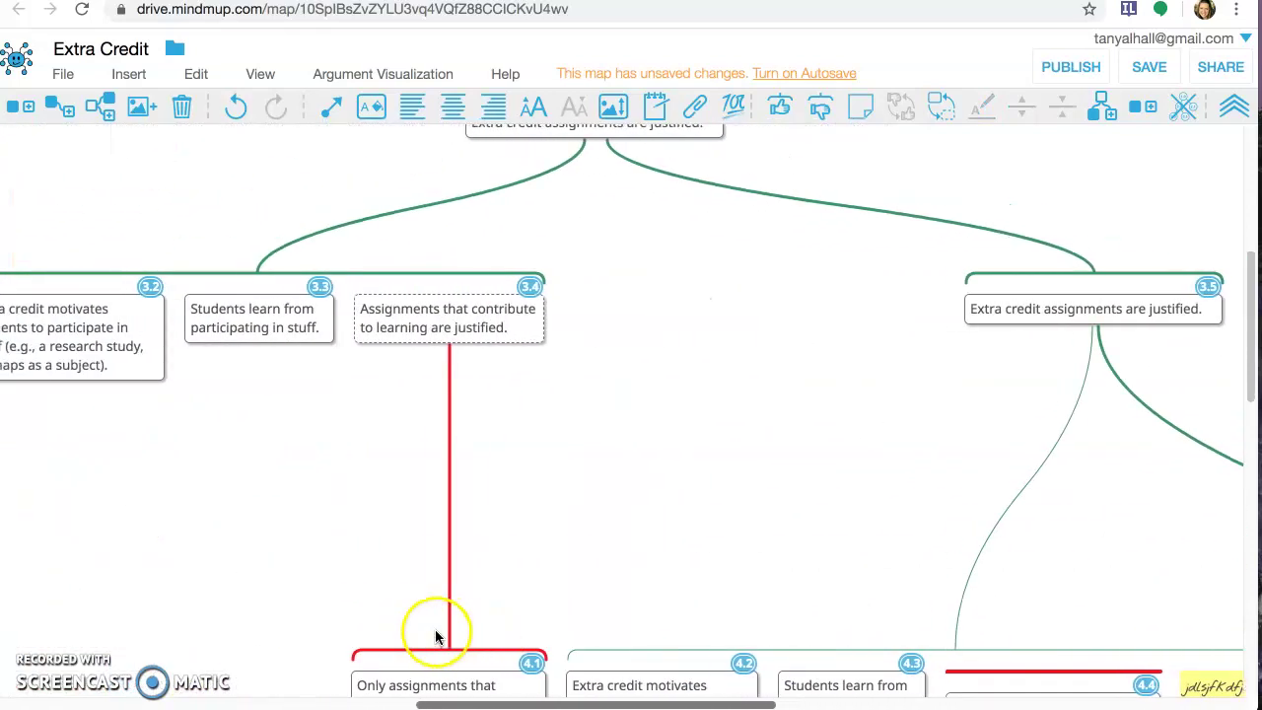
scroll(510, 488, "up", 3)
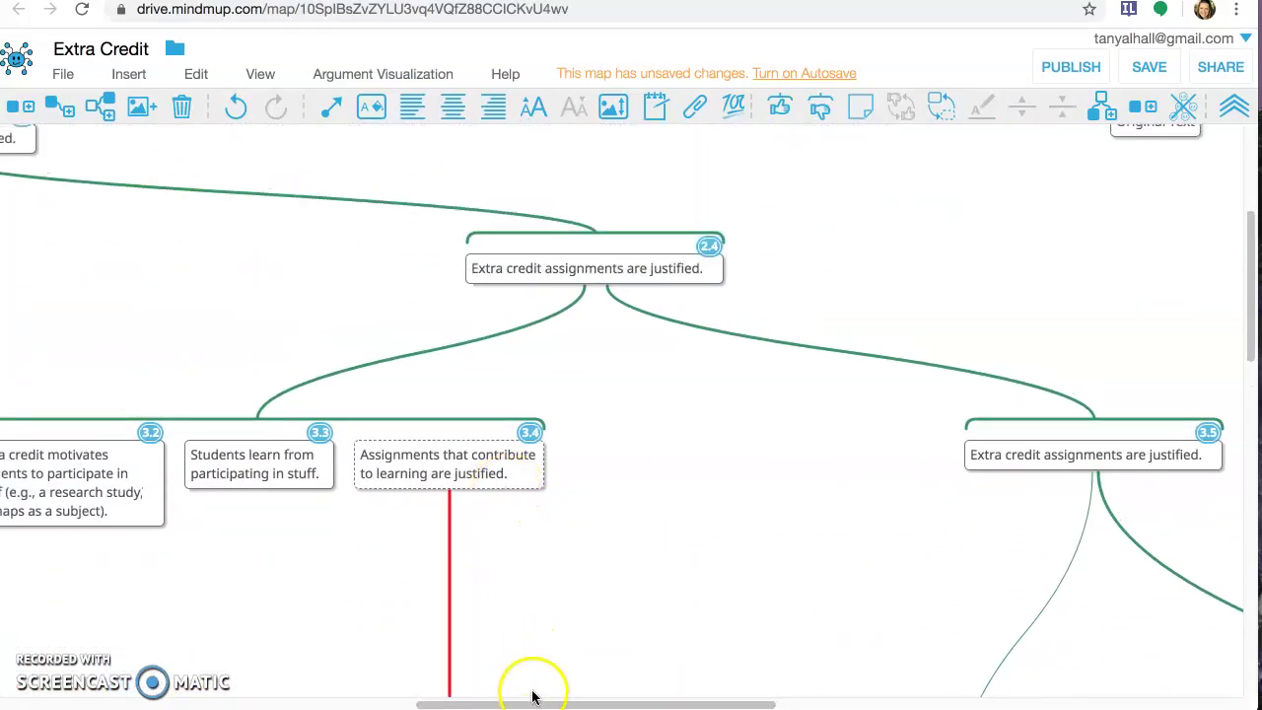
left_click_drag(527, 702, 293, 599)
Fold the branches under claims 2.5, 2.3 and 2.4 with F
scroll(639, 586, "up", 2)
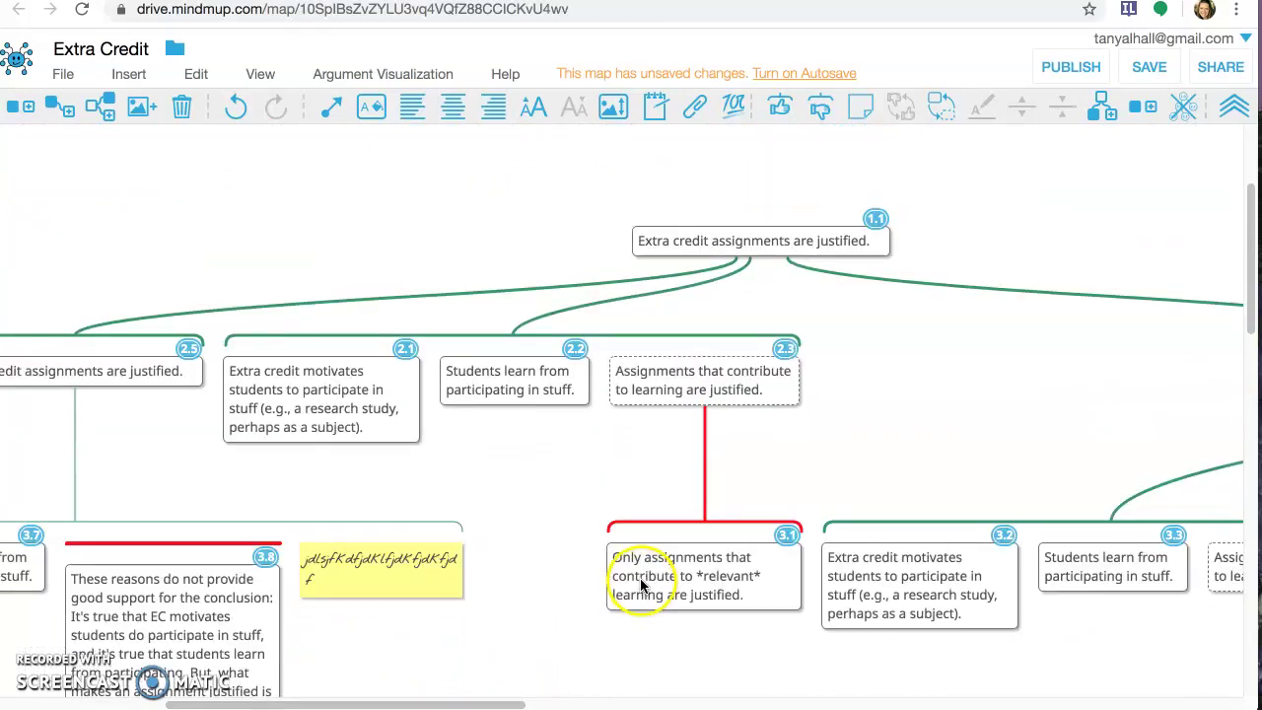
left_click_drag(403, 690, 323, 687)
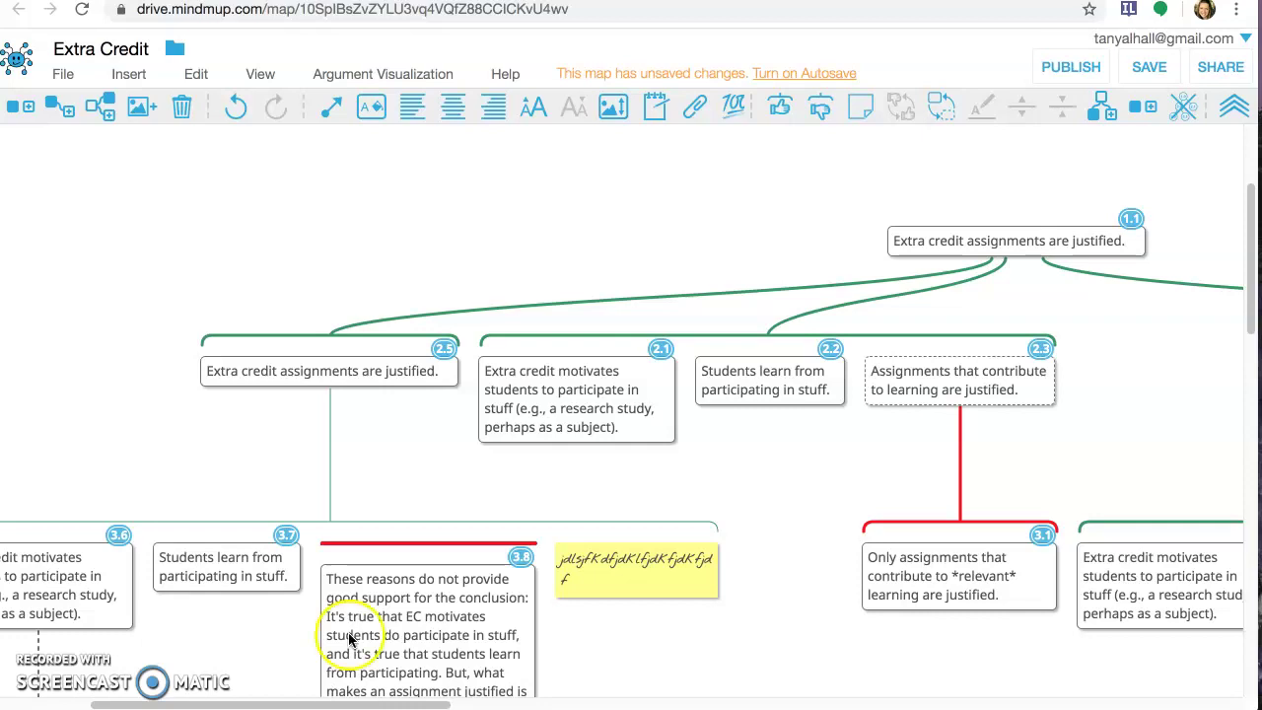
left_click(401, 373)
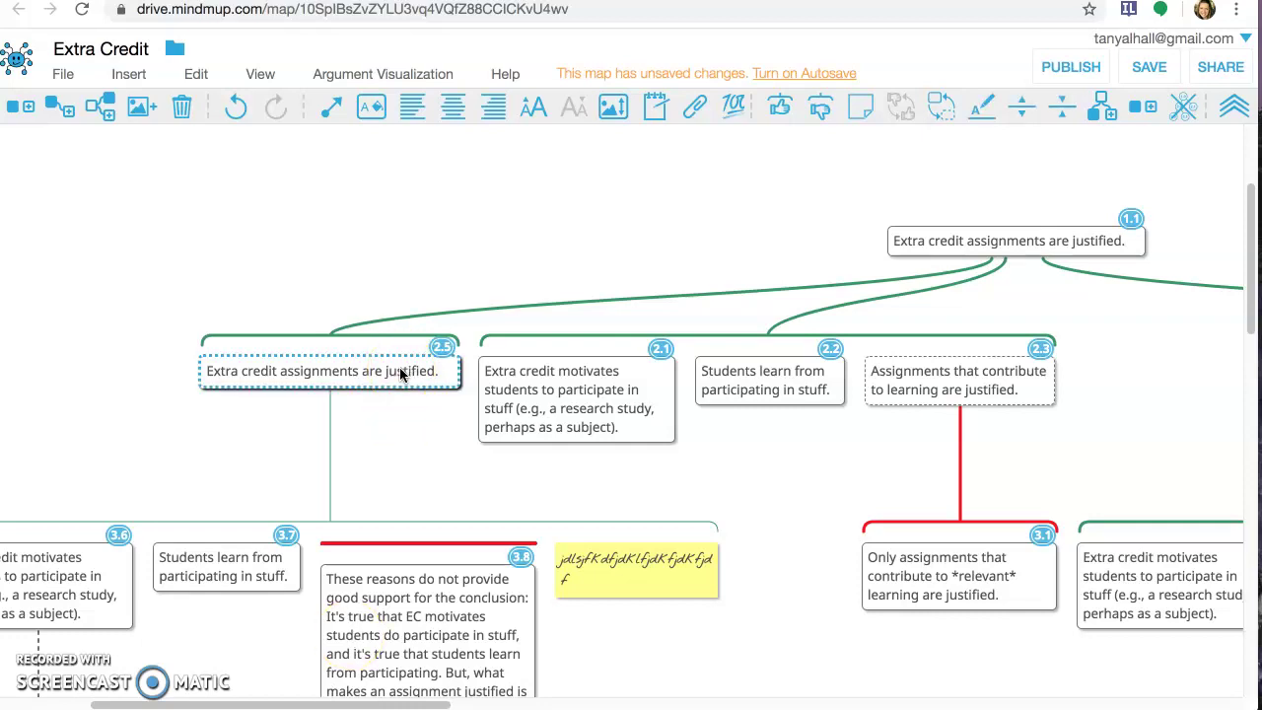
key("f")
left_click(942, 375)
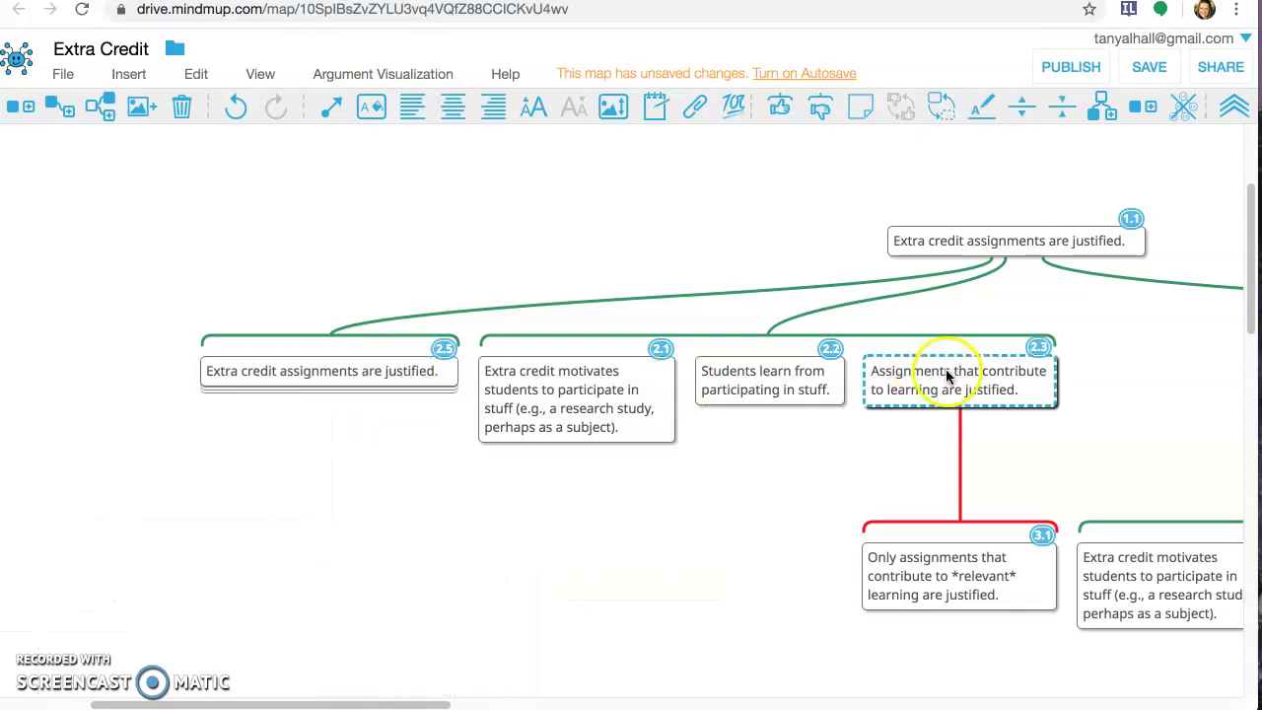
key("f")
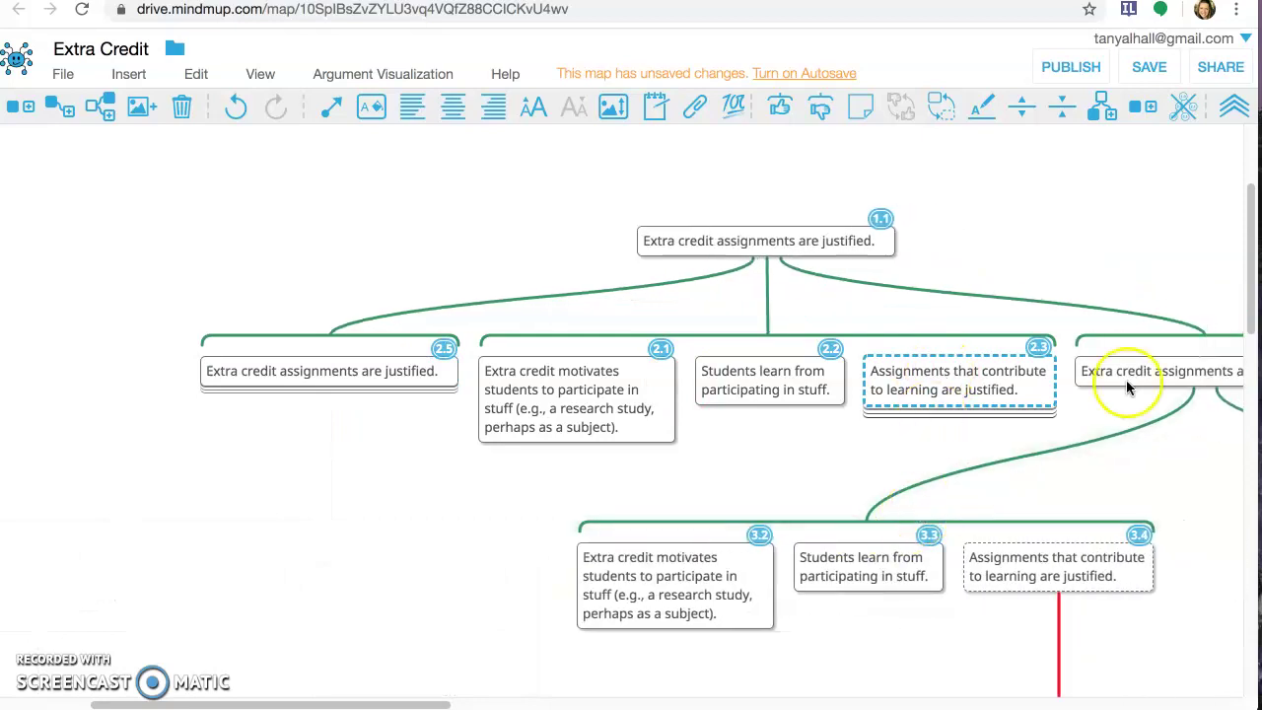
left_click(1130, 370)
key("f")
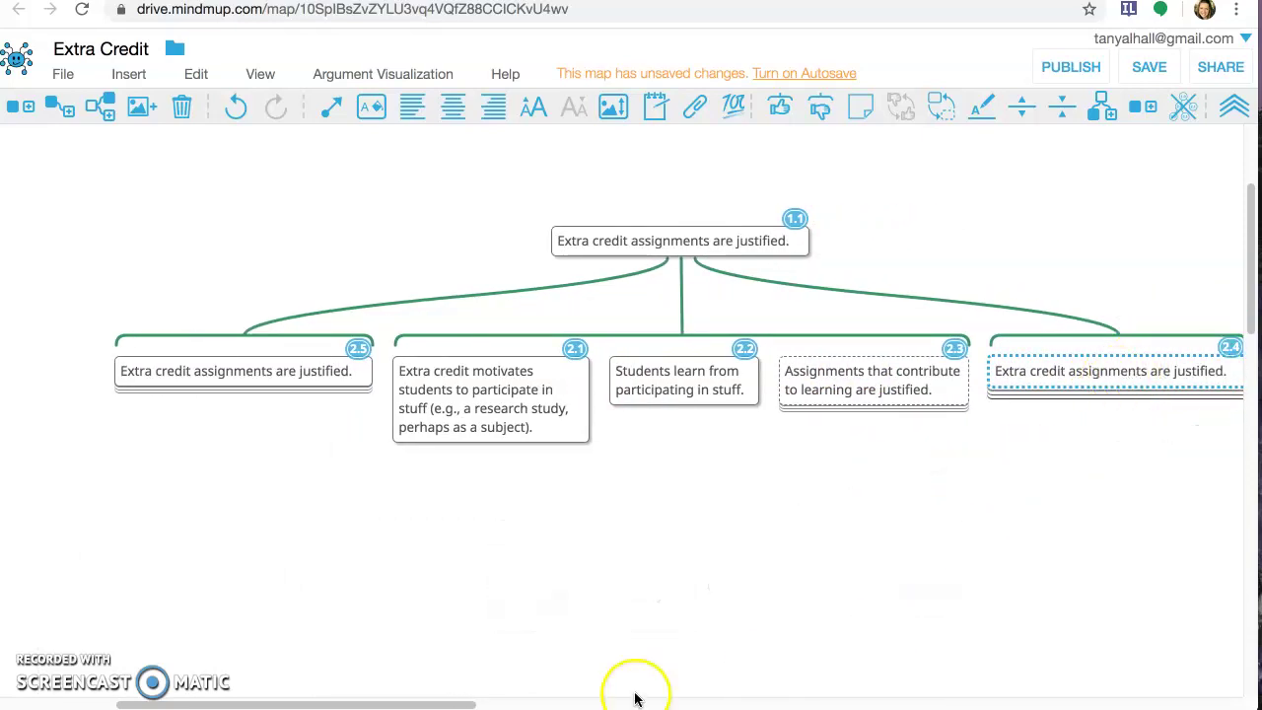
mouse_move(465, 703)
left_mouse_down()
mouse_move(523, 704)
mouse_move(484, 698)
left_mouse_up()
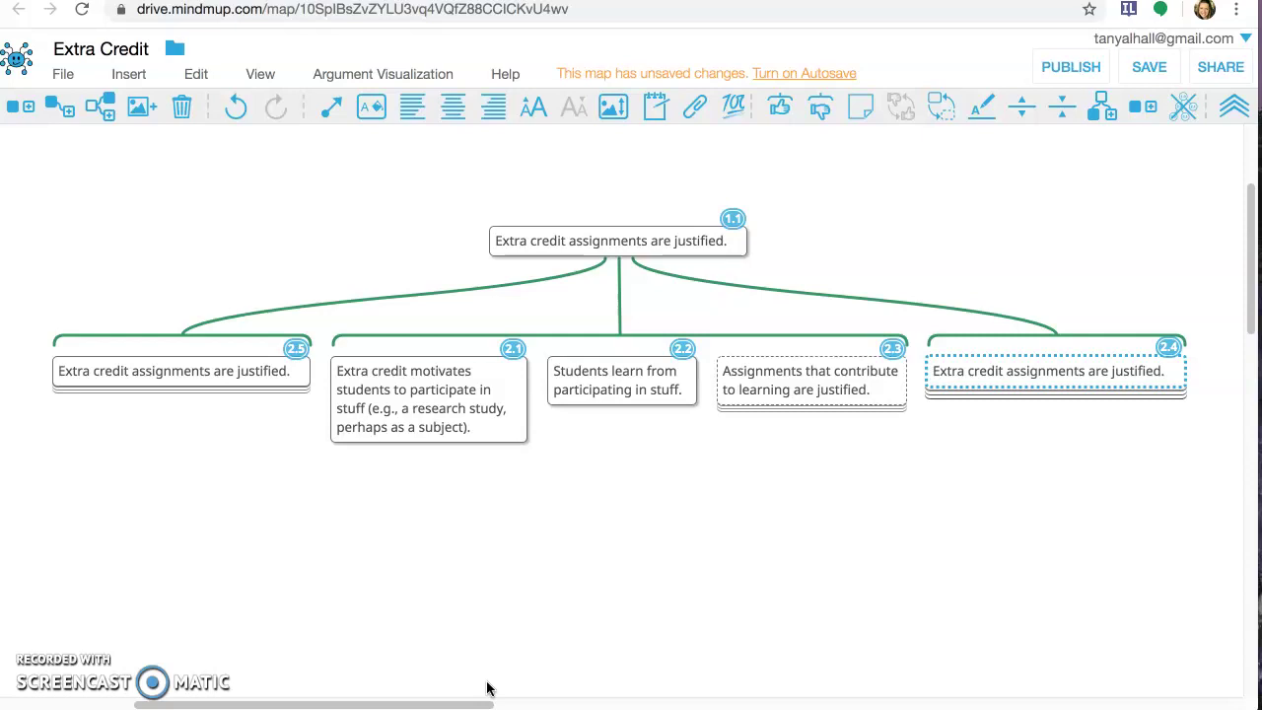
Toggle claims 2.5 and 2.4 open and closed, finishing with 2.5's children expanded
left_click(209, 380)
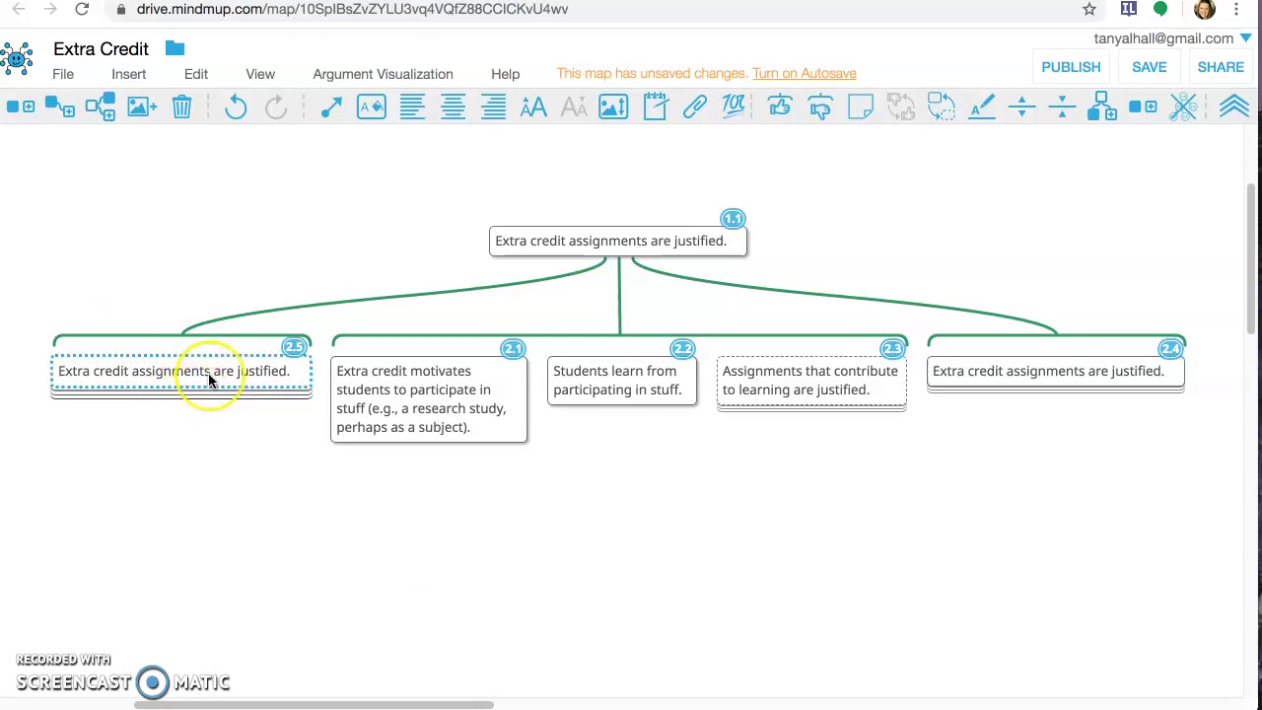
left_click(209, 381)
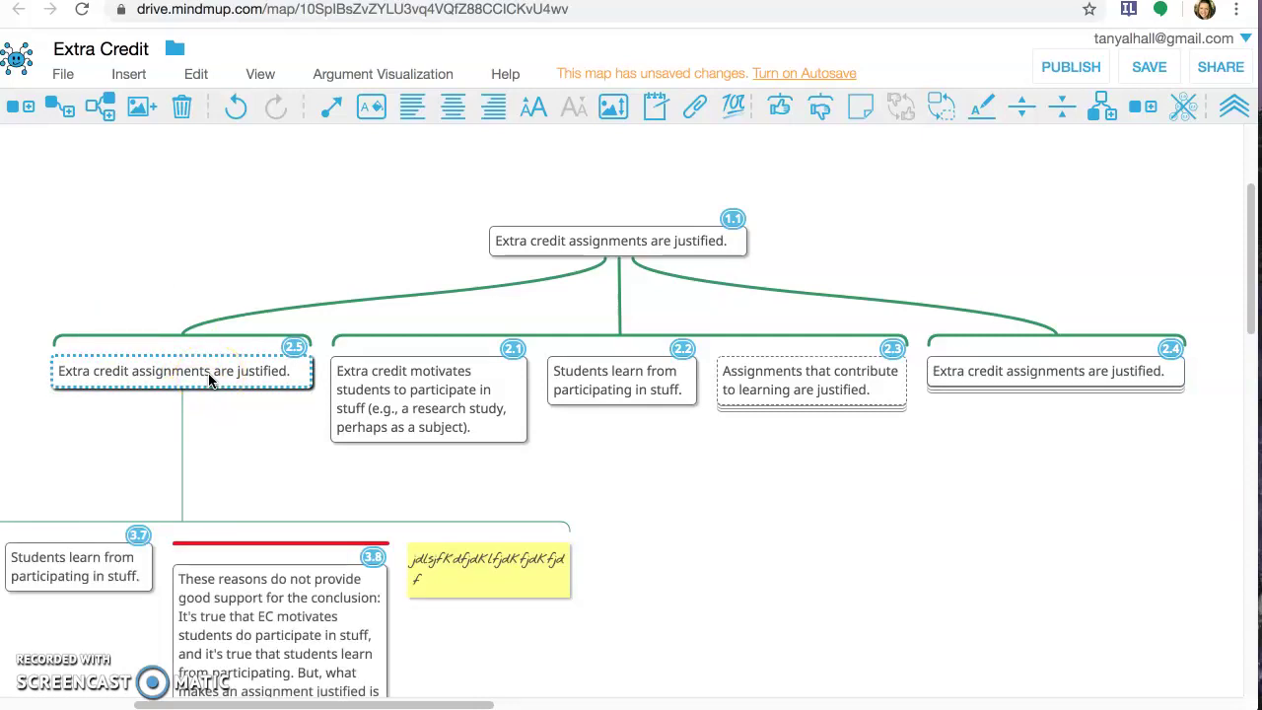
left_click(209, 381)
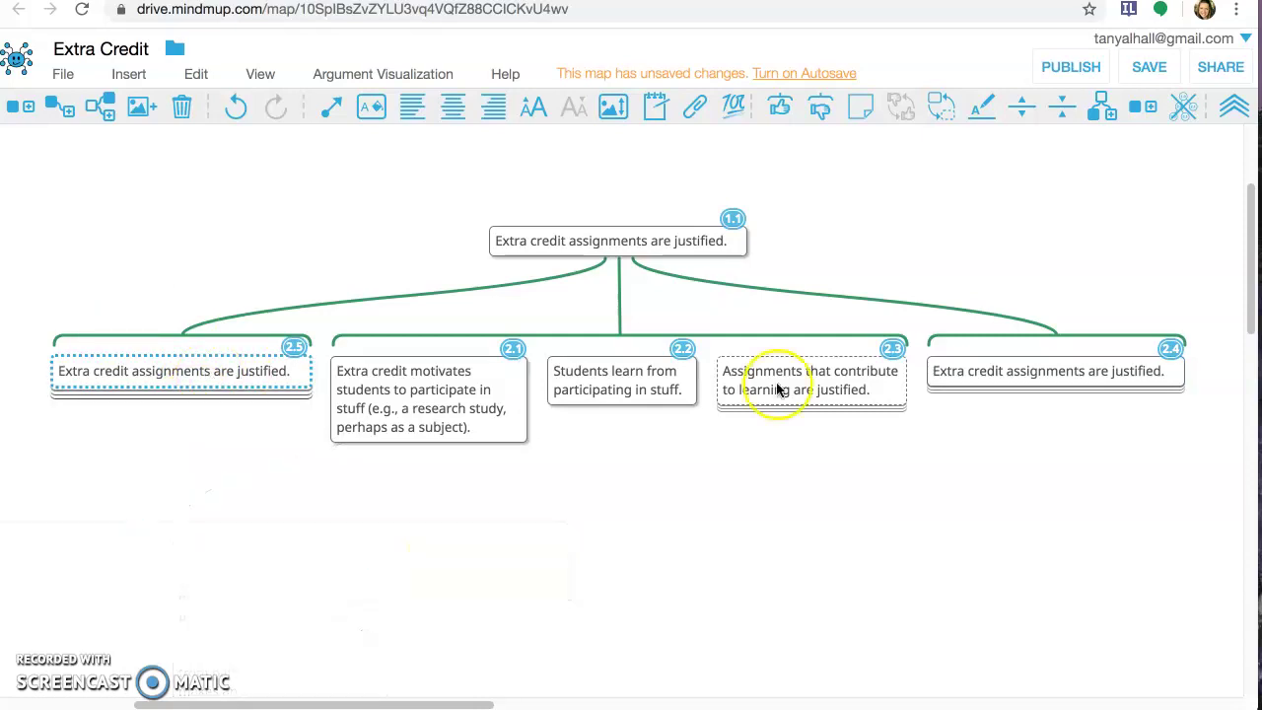
left_click(961, 371)
left_click(961, 371)
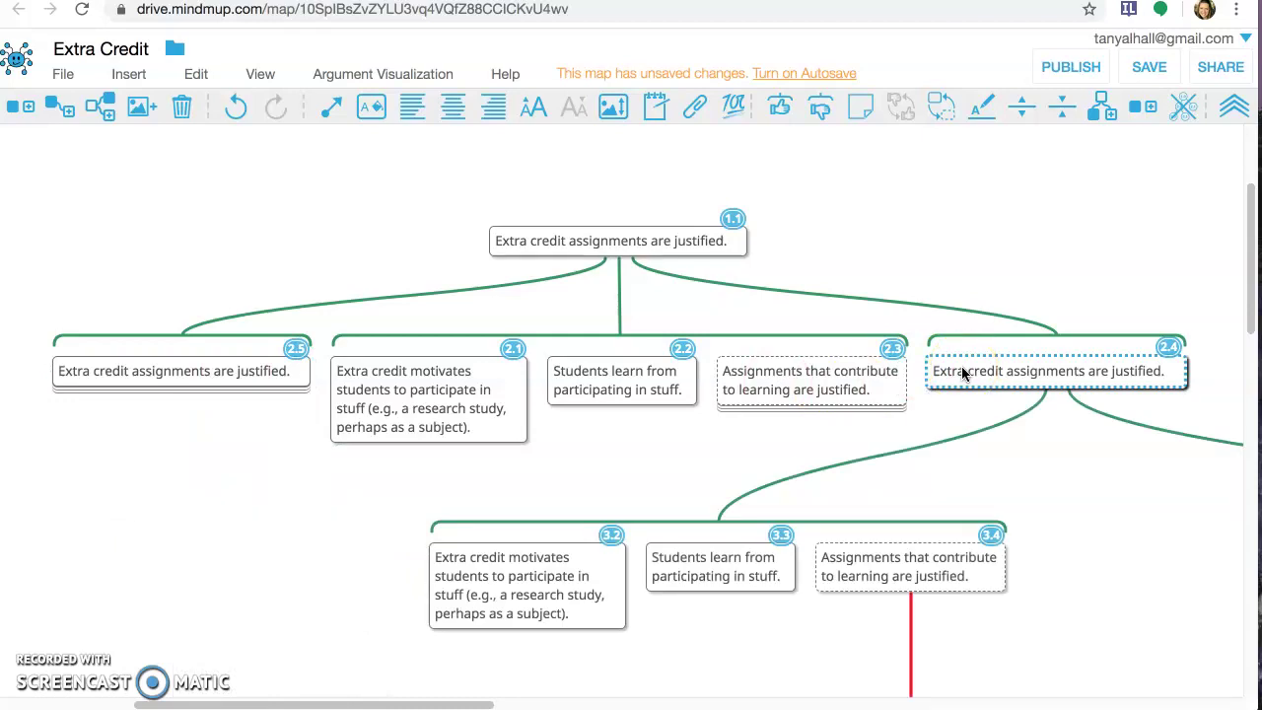
left_click(962, 371)
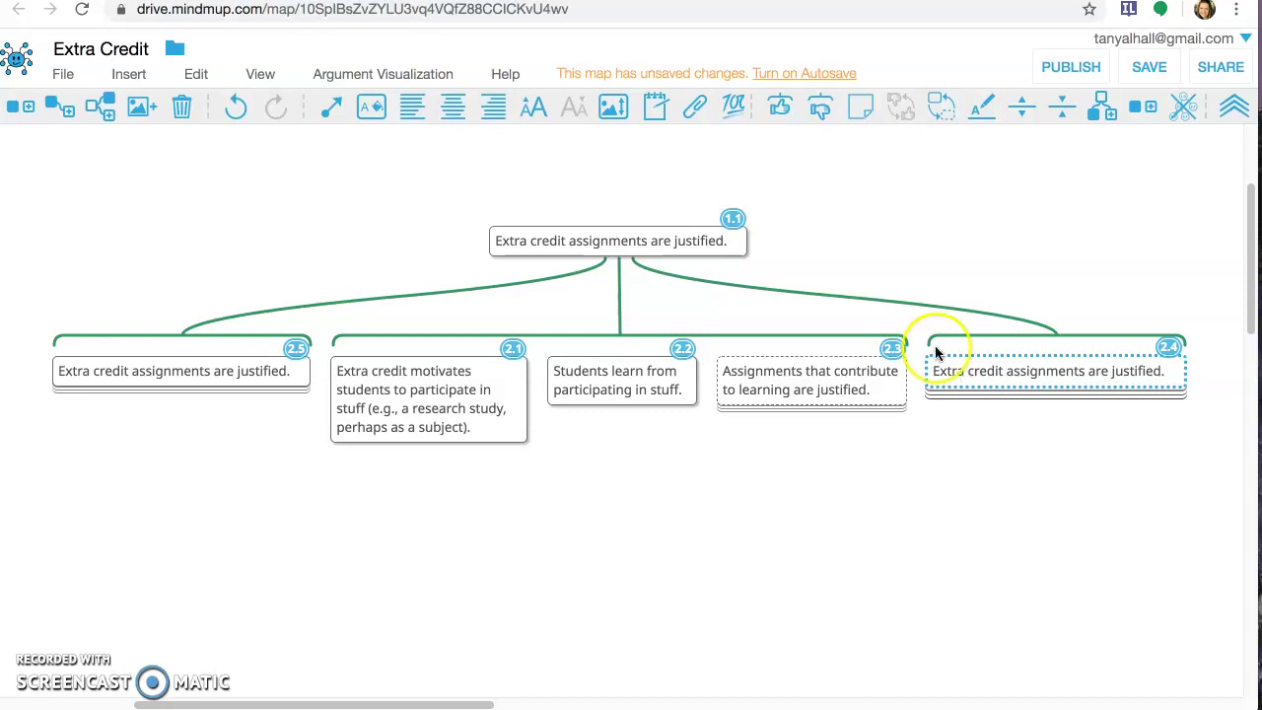
left_click(172, 375)
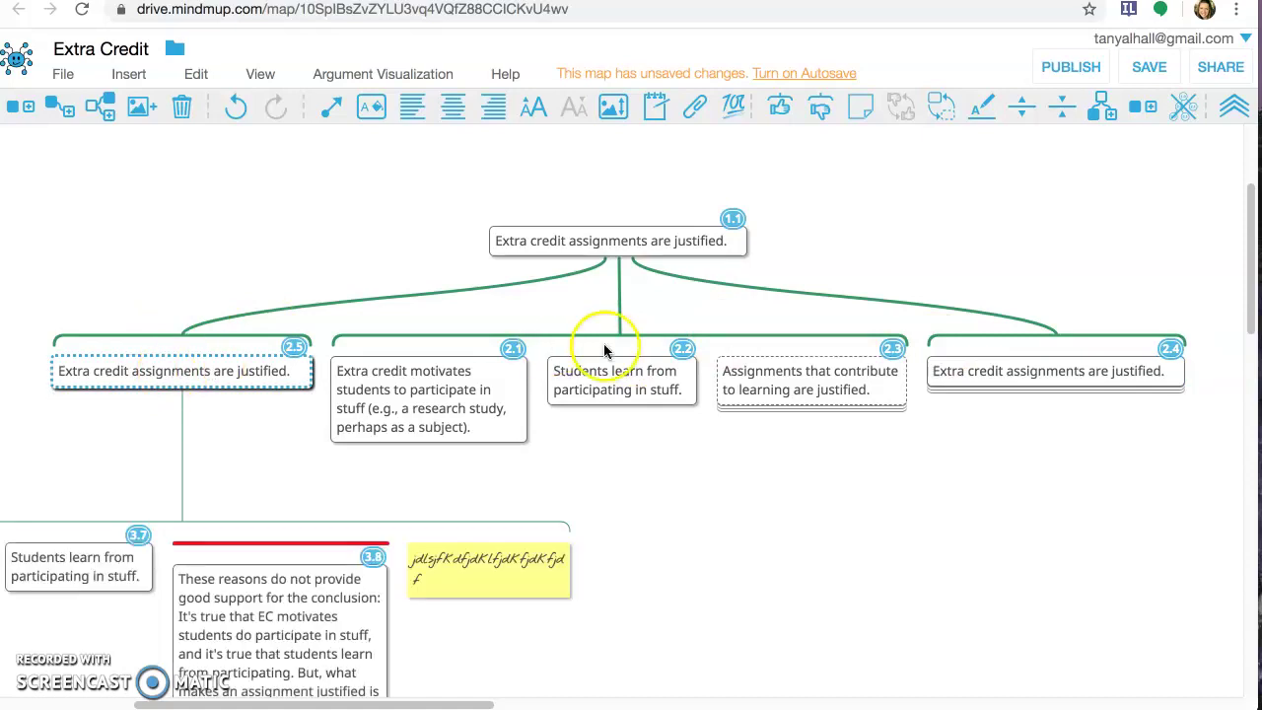
left_click(789, 380)
Expand the branches under claims 2.3 and 2.4, then drag claim 2.4 away as a separate argument
left_click(1010, 374)
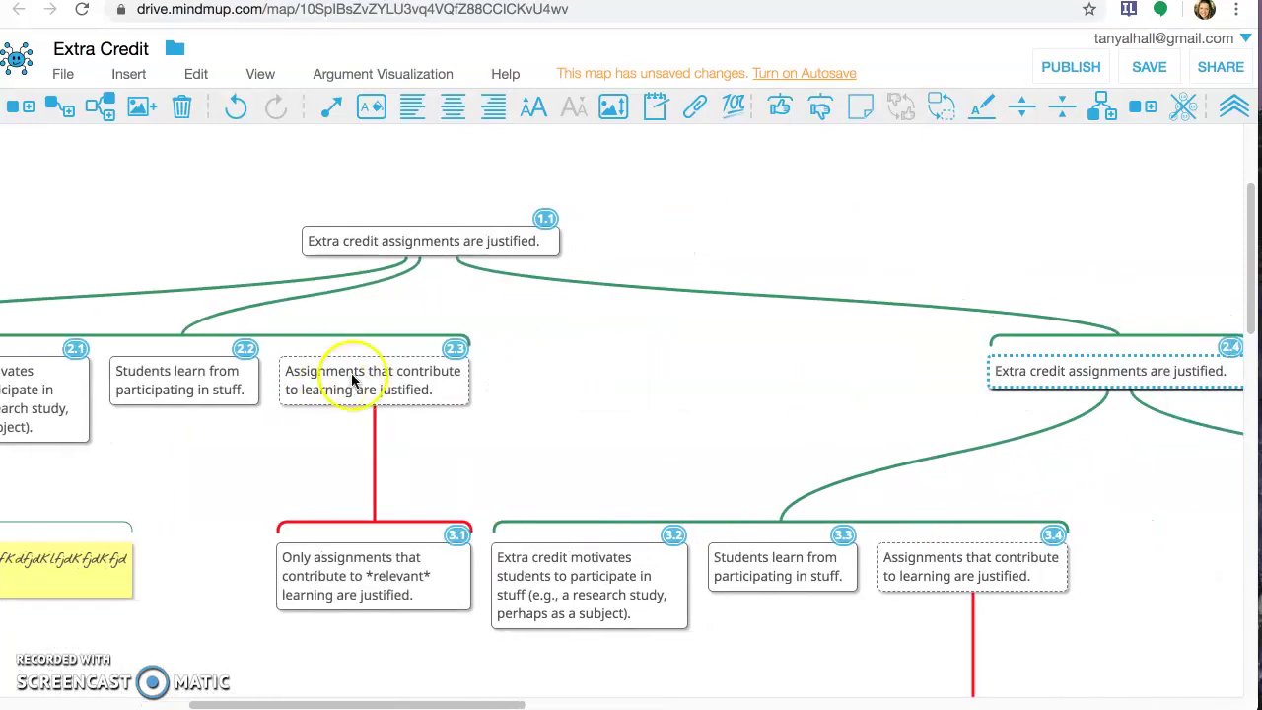
left_click_drag(1194, 373, 1164, 456)
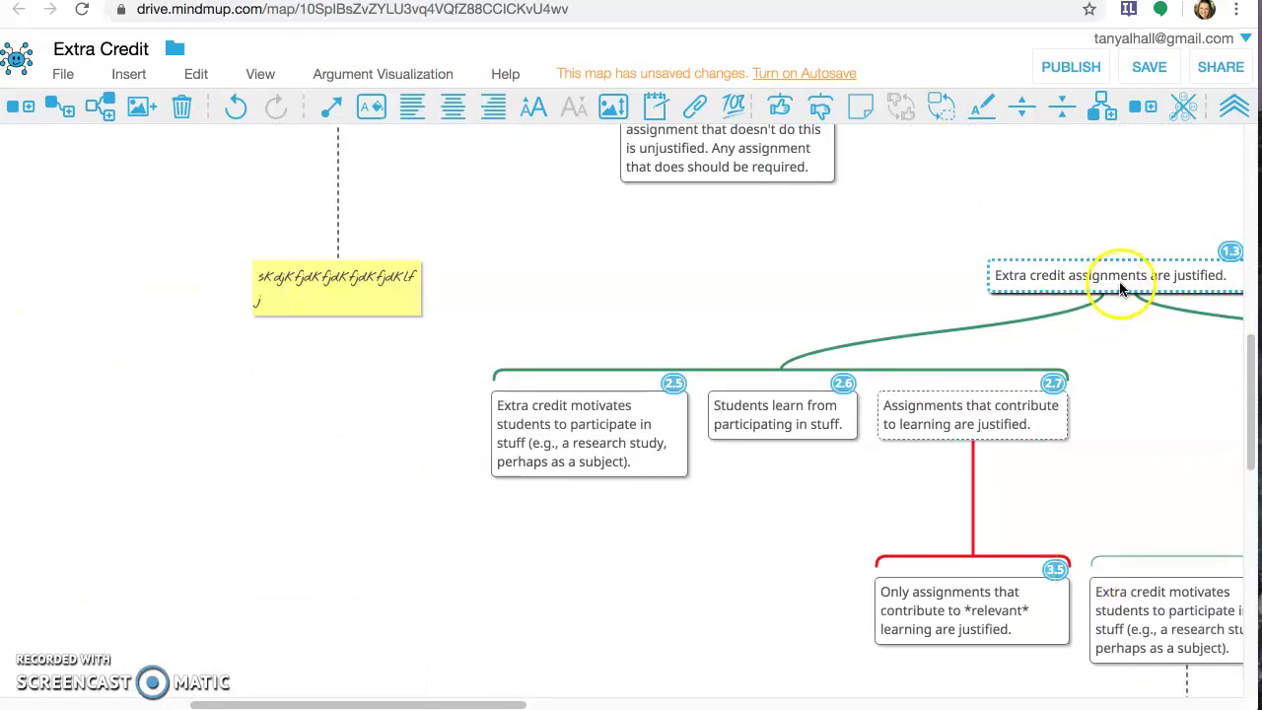
left_click(1120, 286)
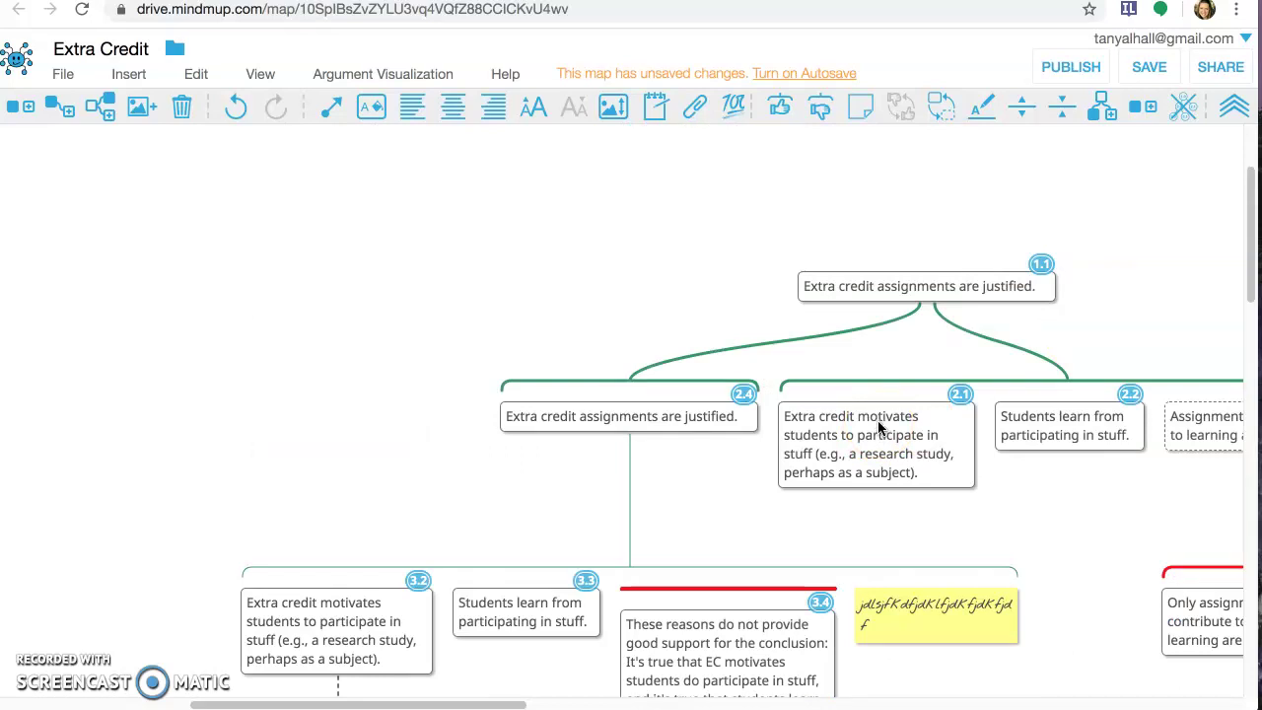
Reposition the nodes along the bottom of the map by dragging them into place
scroll(1134, 567, "down", 5)
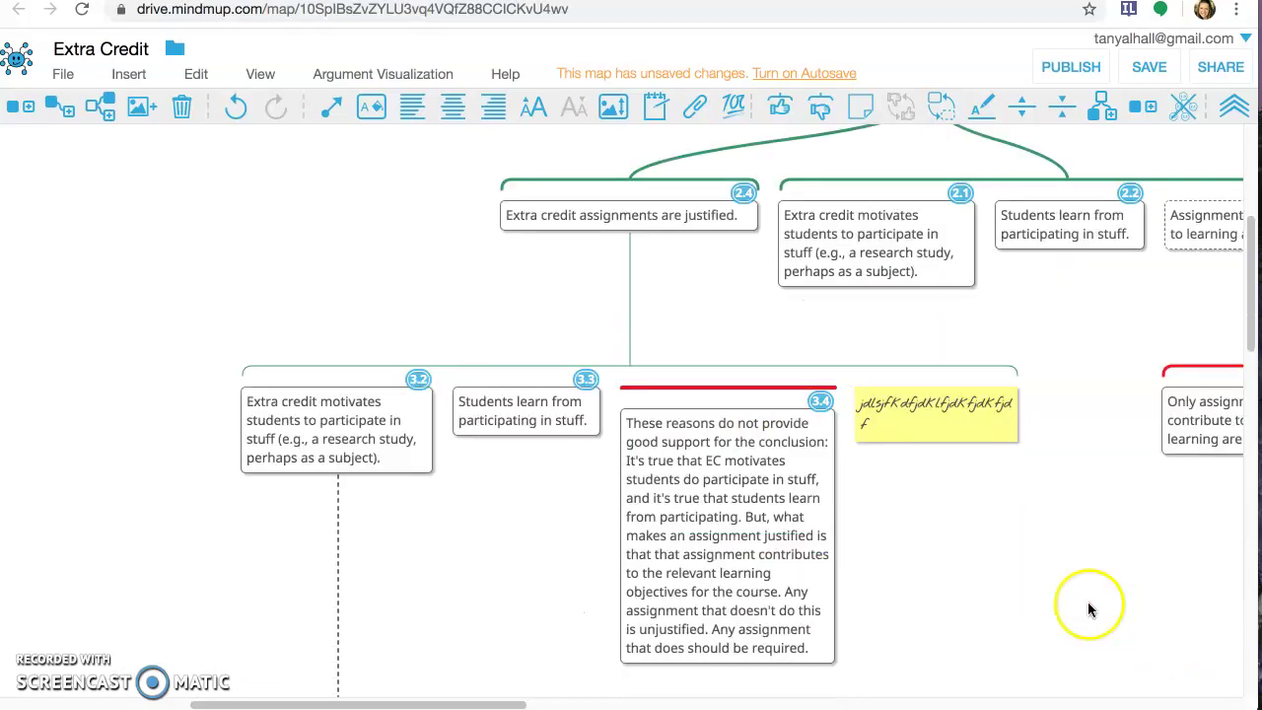
left_click_drag(484, 699, 653, 680)
scroll(687, 468, "up", 4)
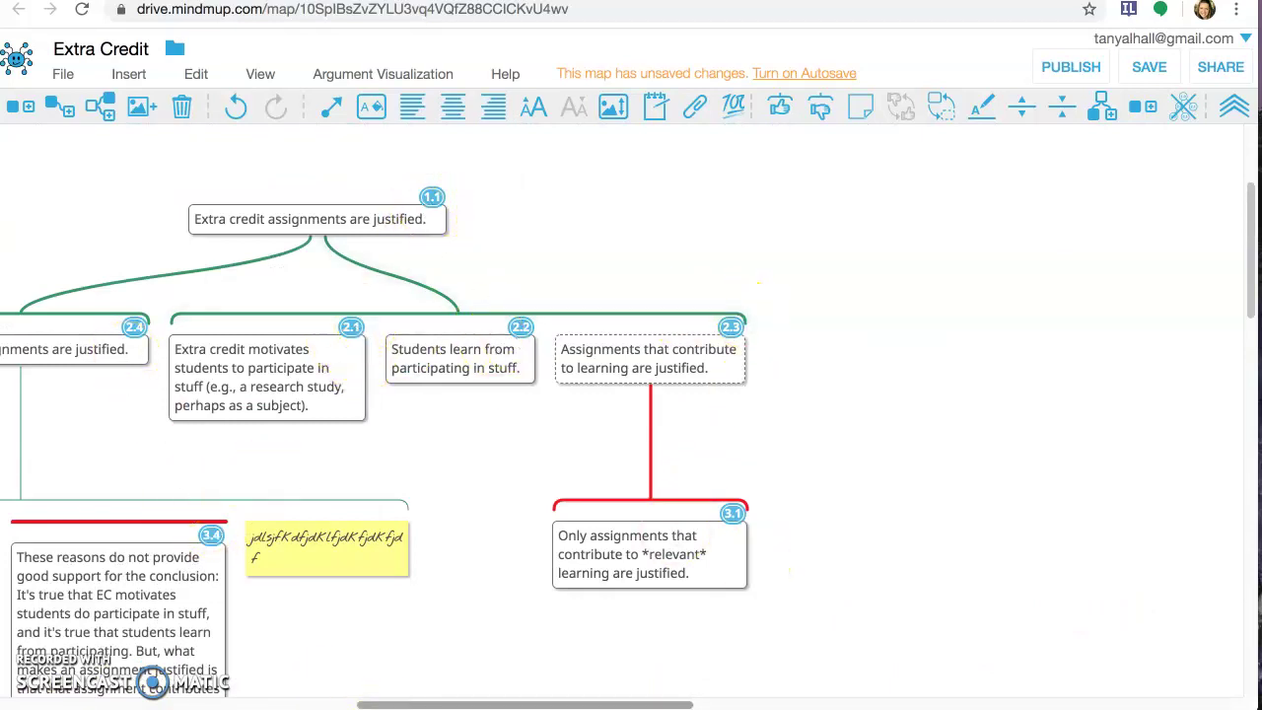
left_click_drag(442, 704, 353, 704)
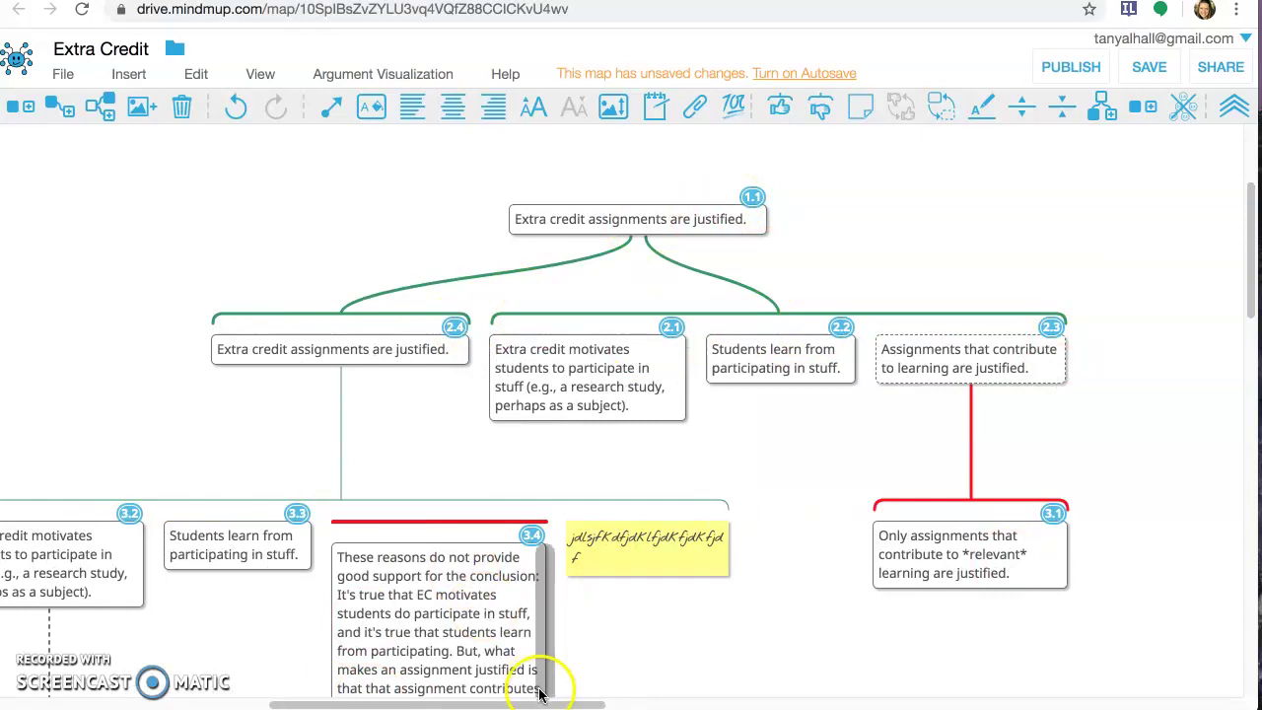
left_click_drag(529, 704, 484, 702)
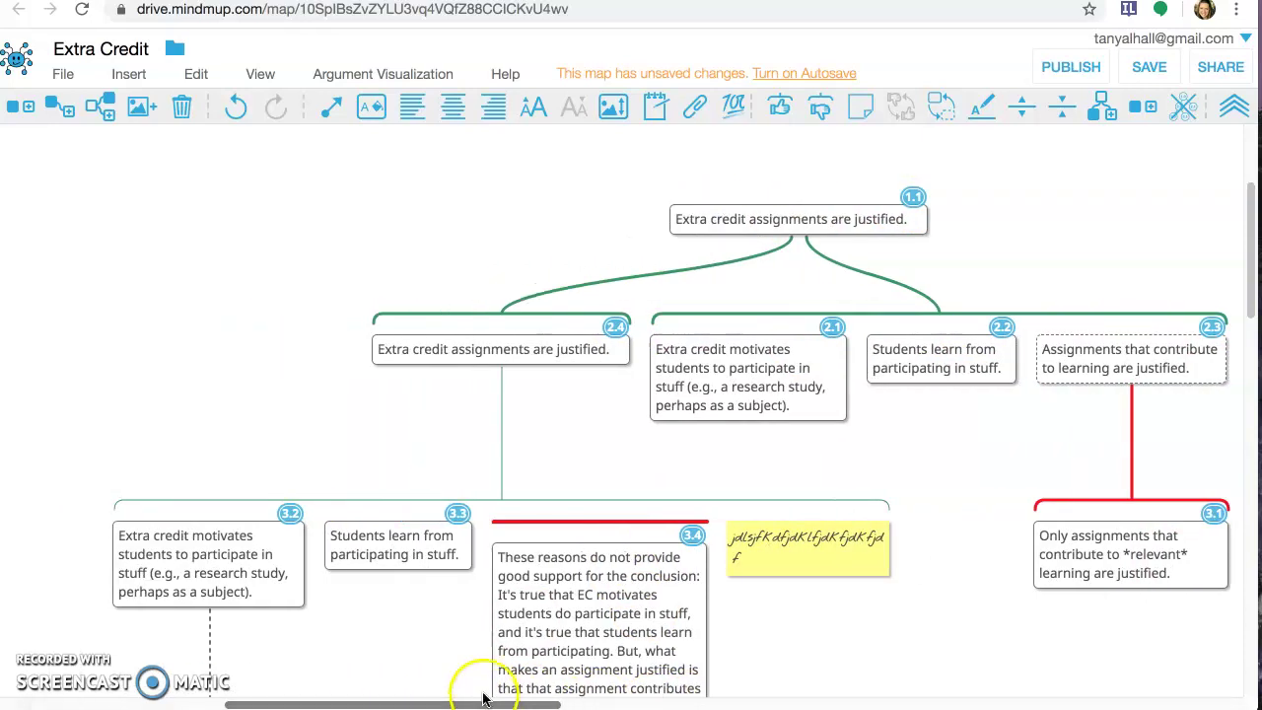